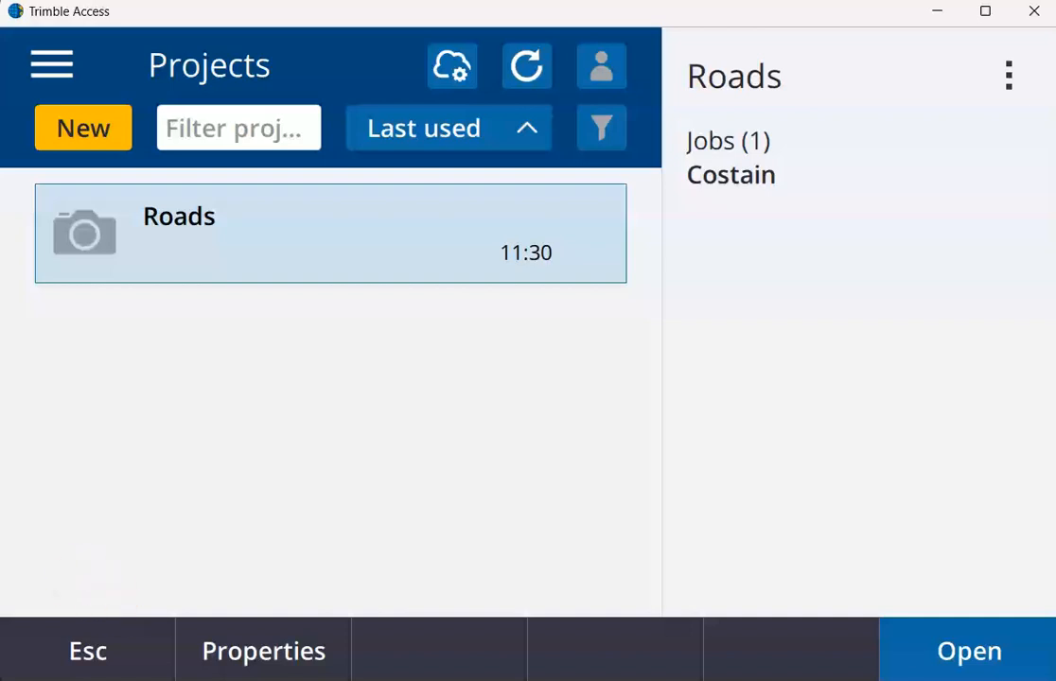
# Start a new job template named "OSTN15 - NEW", copying its properties from the last used job
pyautogui.click(56, 71)
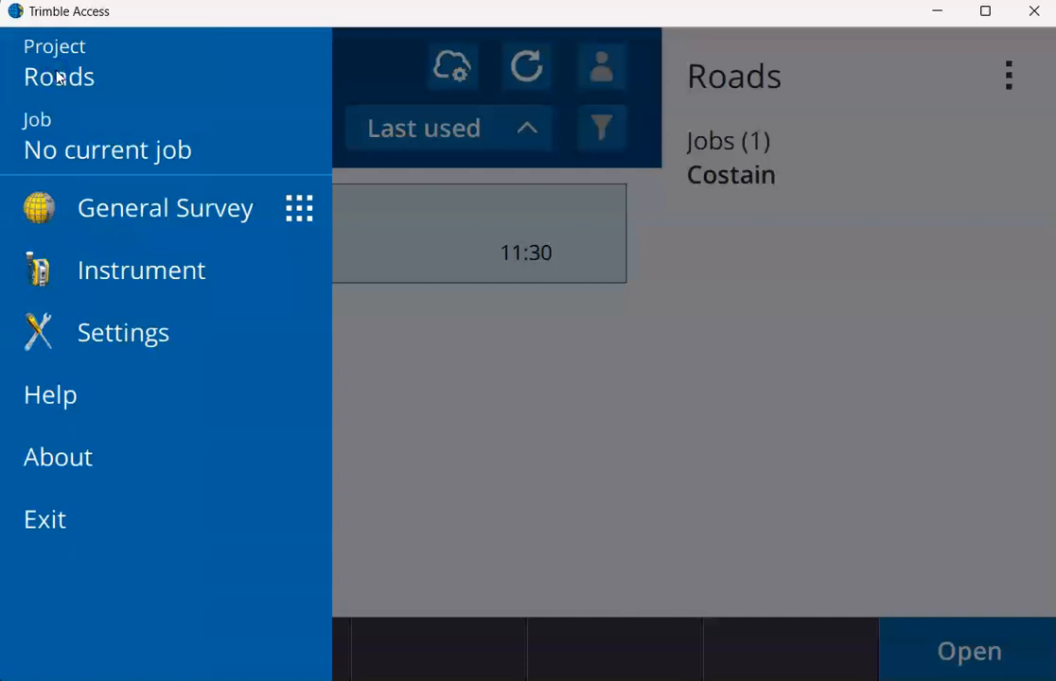
pyautogui.click(143, 342)
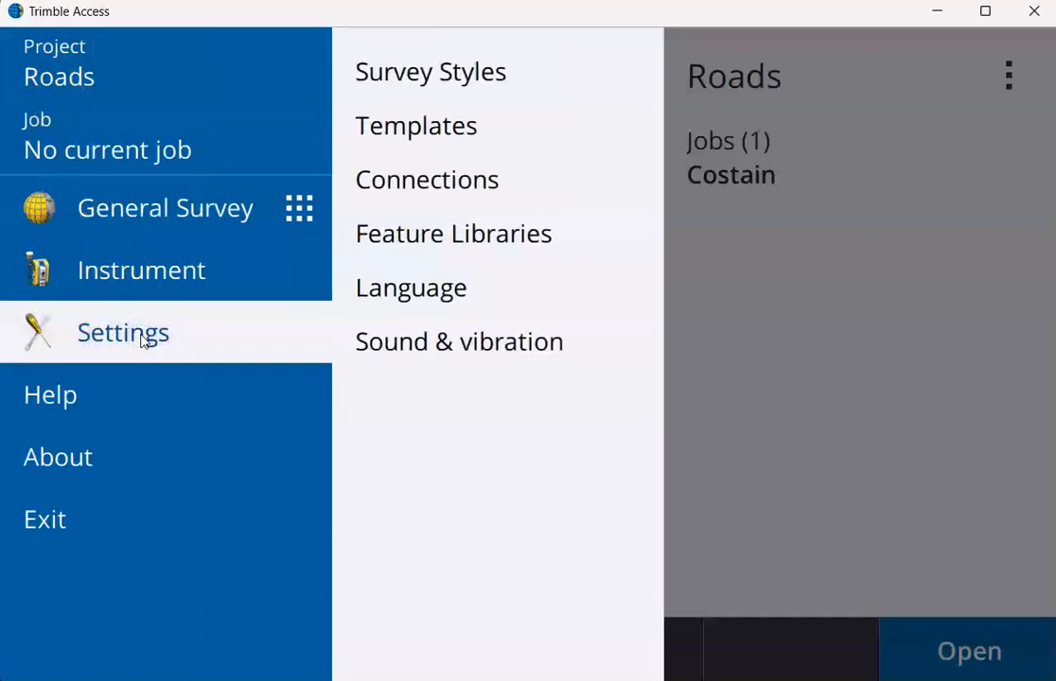
pyautogui.click(395, 138)
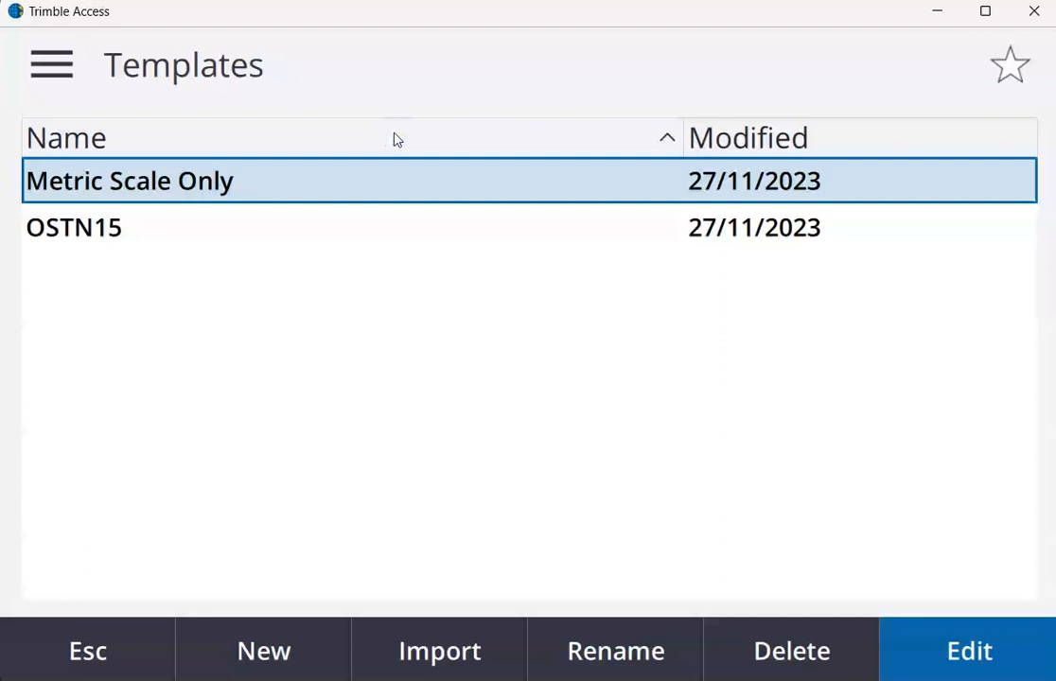
pyautogui.click(382, 143)
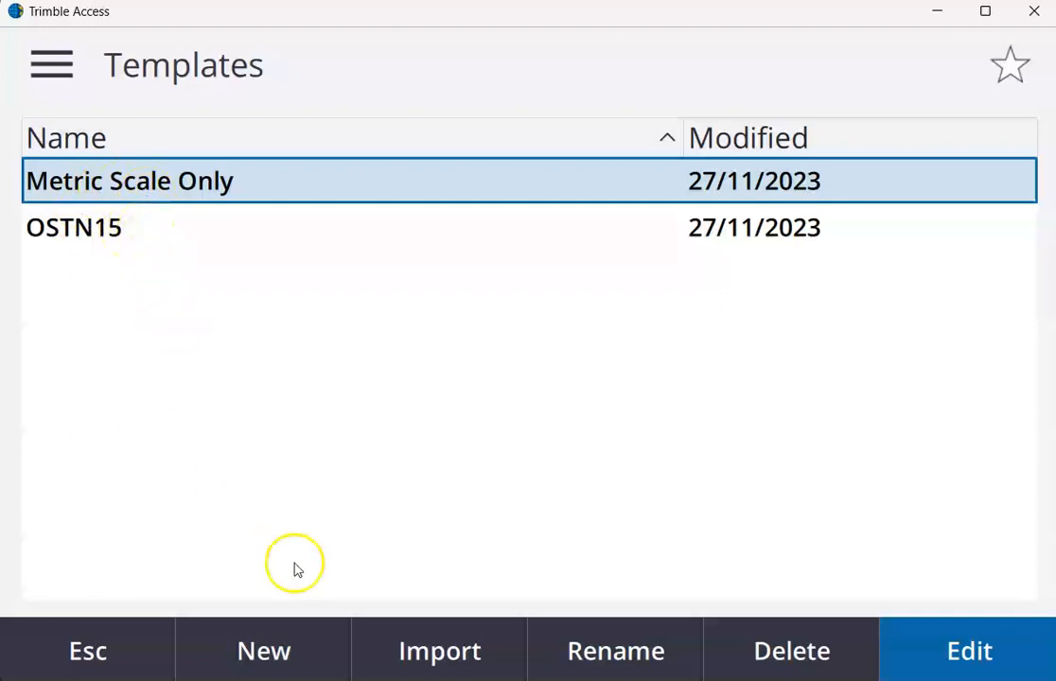
pyautogui.click(293, 662)
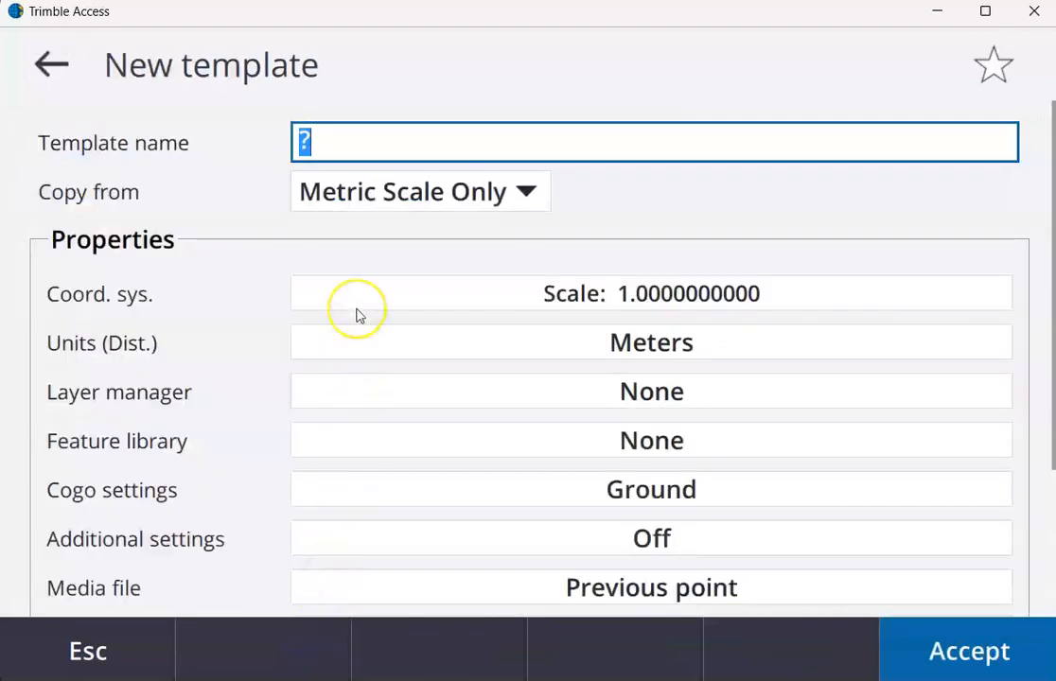
pyautogui.write('OSTN15 - NEW')
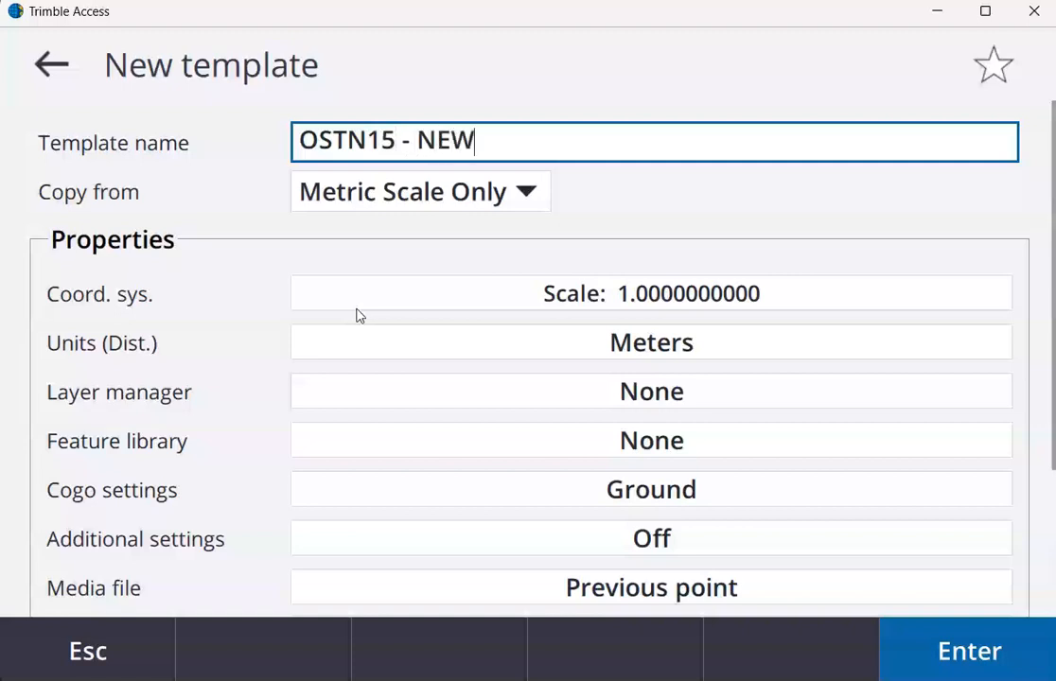
pyautogui.click(441, 201)
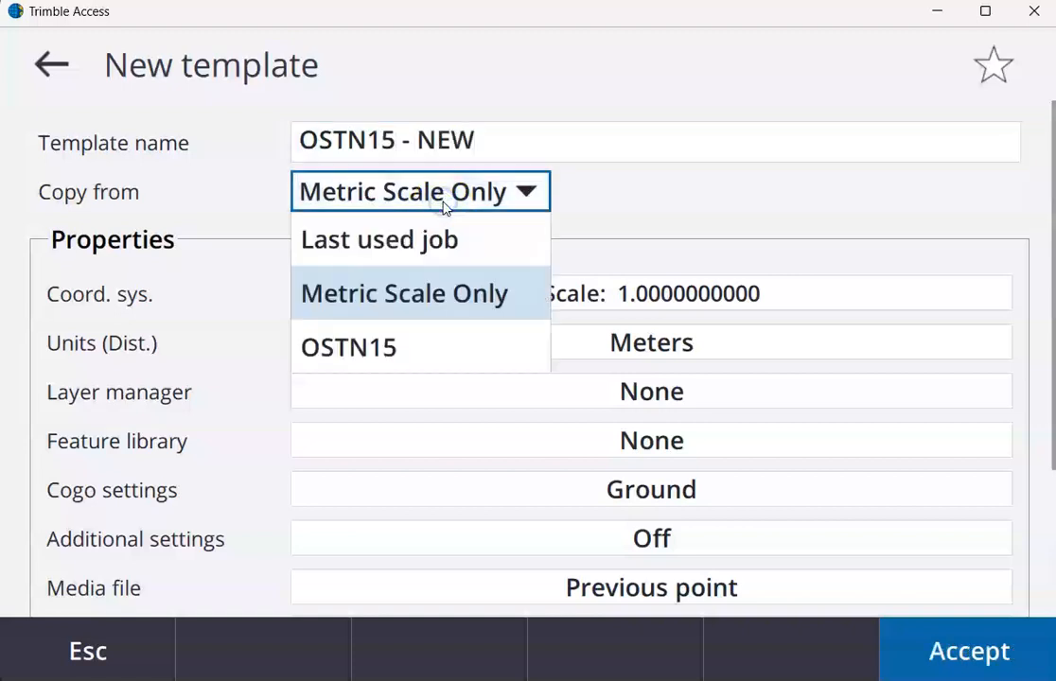
pyautogui.click(437, 241)
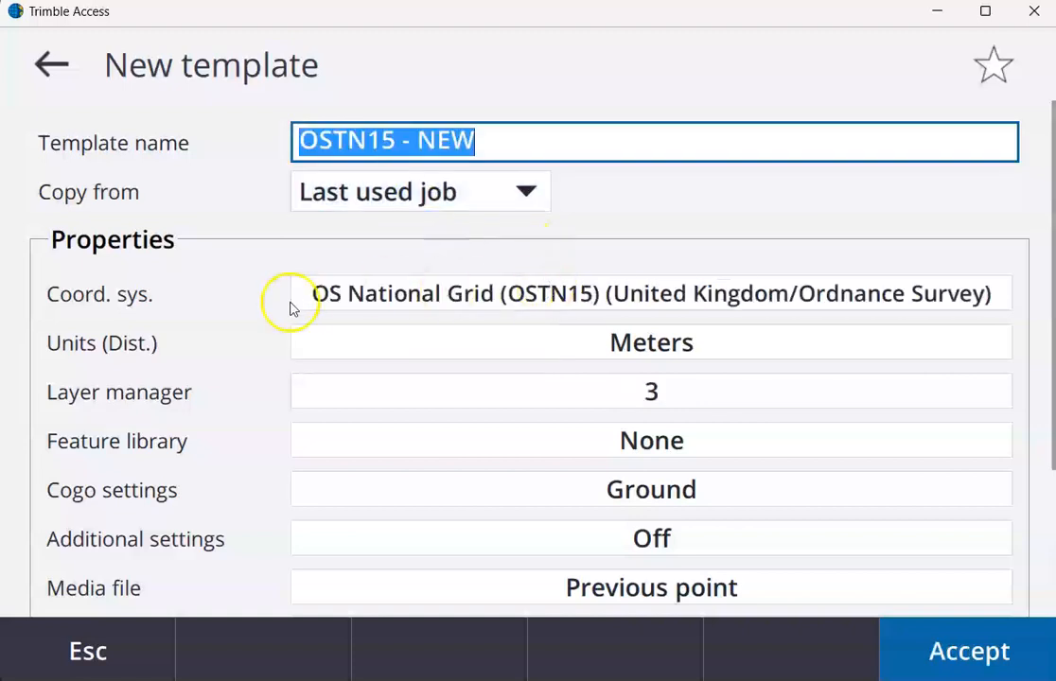
# Store the library coordinate system United Kingdom/Ordnance Survey with zone OS National Grid (OSTN15) in the new template
pyautogui.click(412, 297)
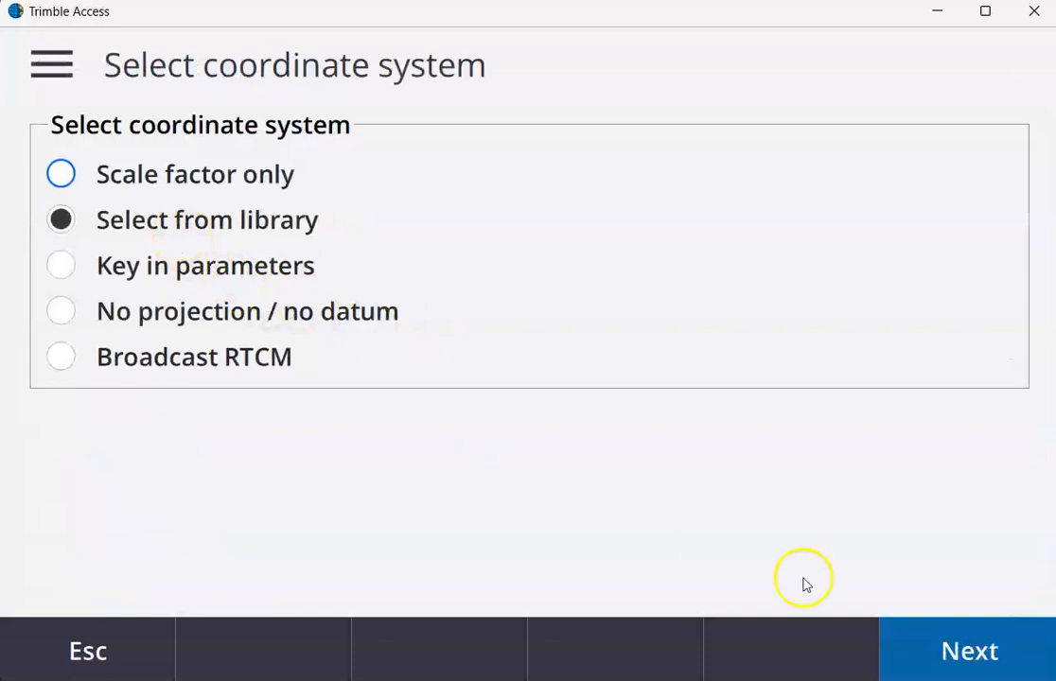
pyautogui.click(953, 653)
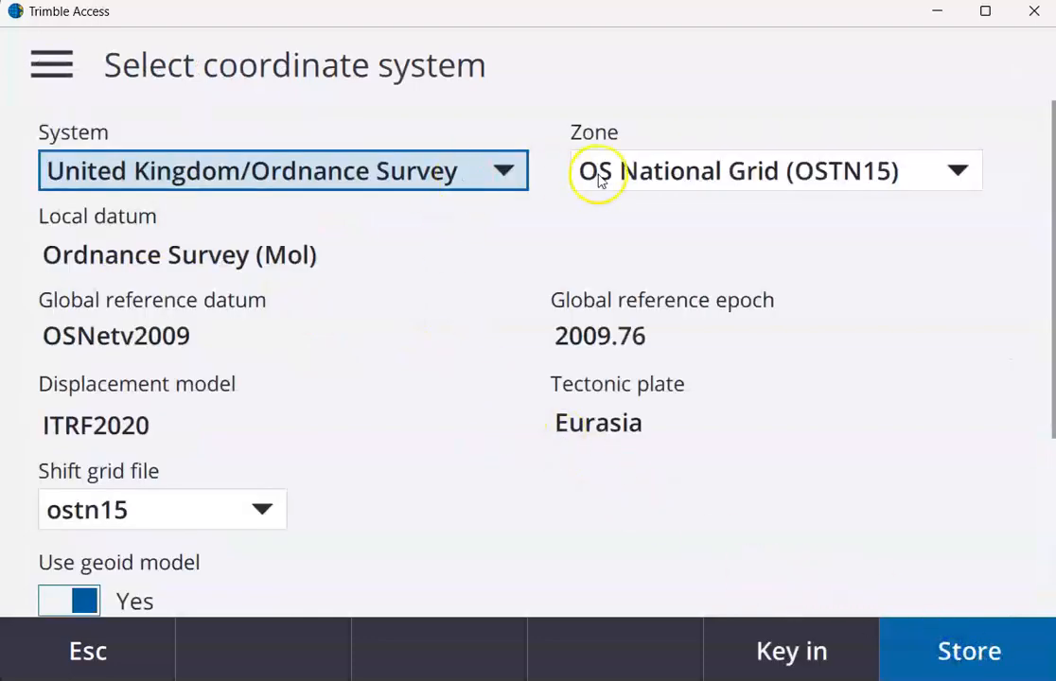
pyautogui.click(496, 176)
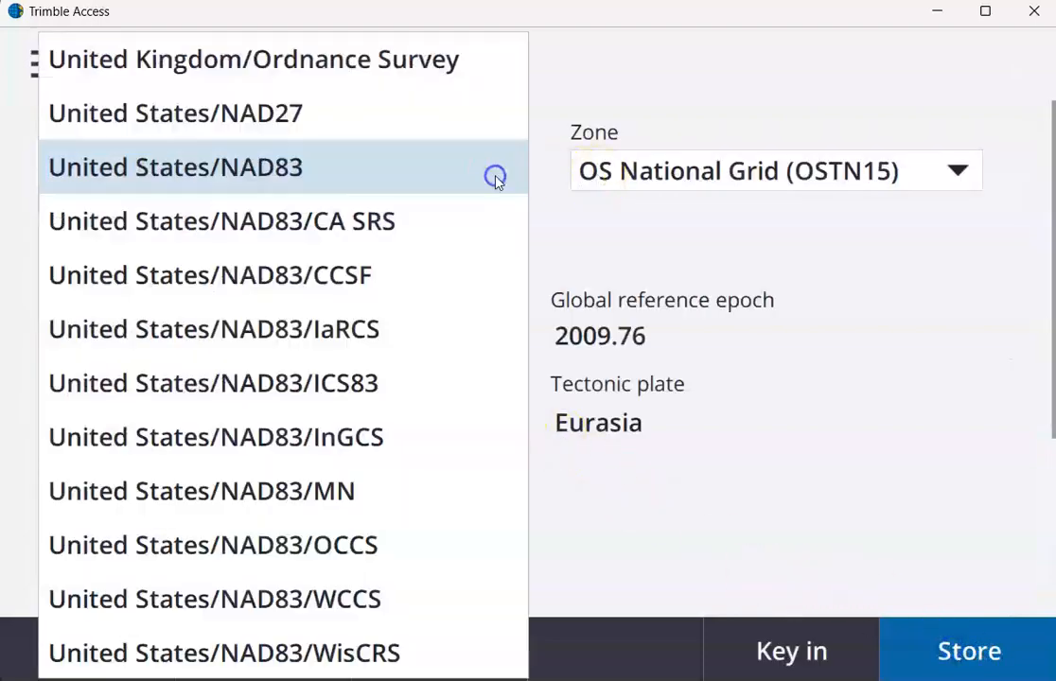
pyautogui.click(347, 73)
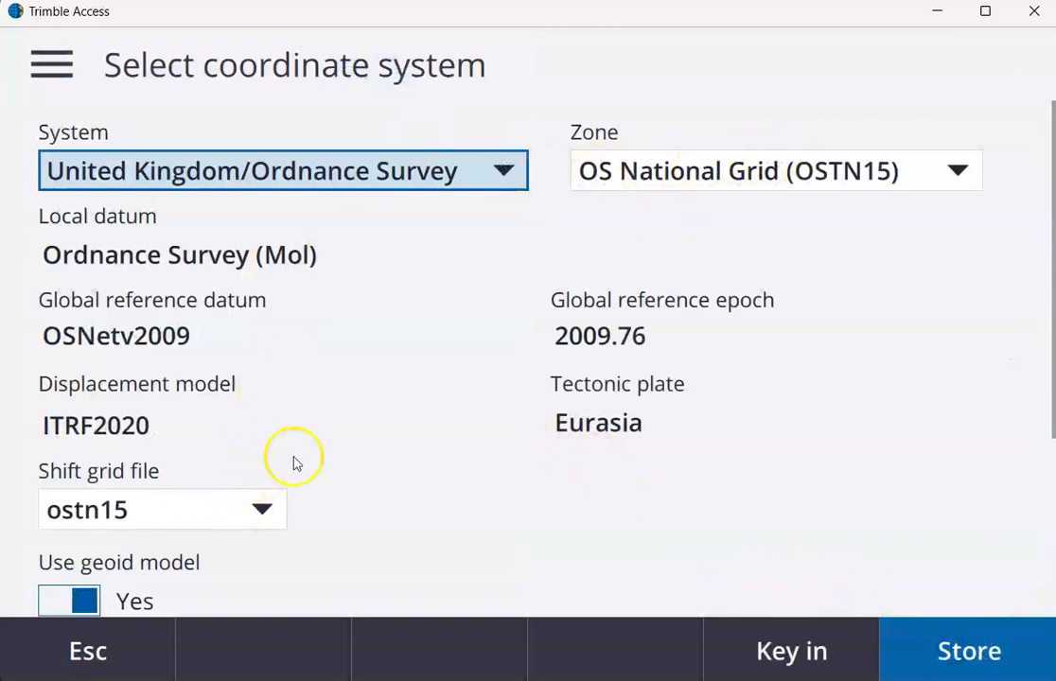
pyautogui.scroll(-3, 294, 460)
pyautogui.scroll(-1, 272, 483)
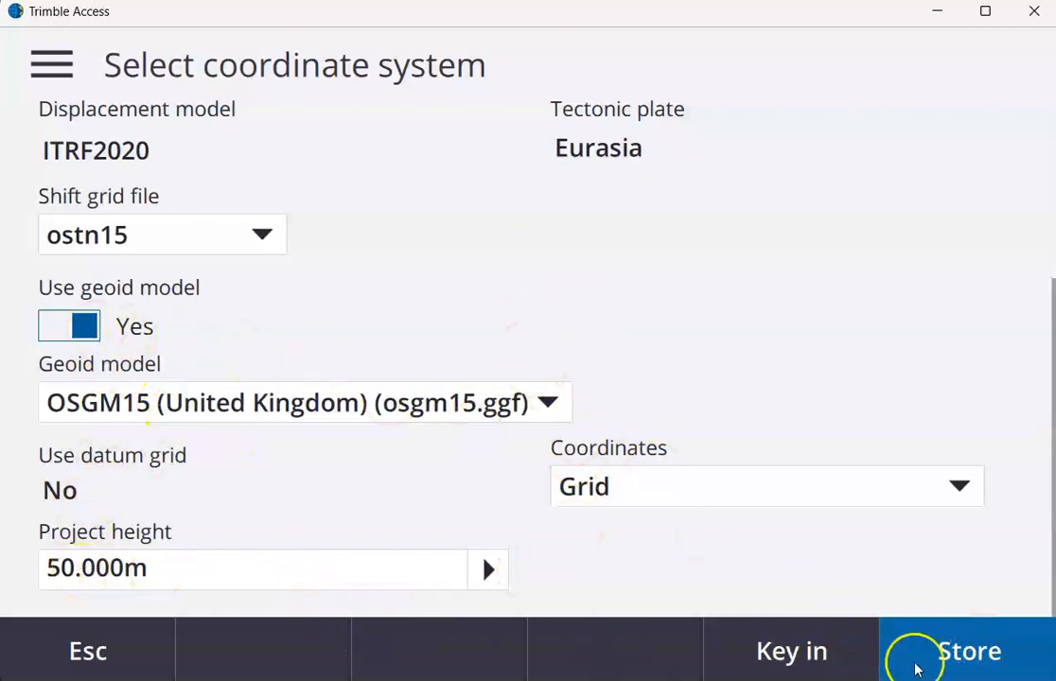
pyautogui.click(950, 668)
pyautogui.click(958, 667)
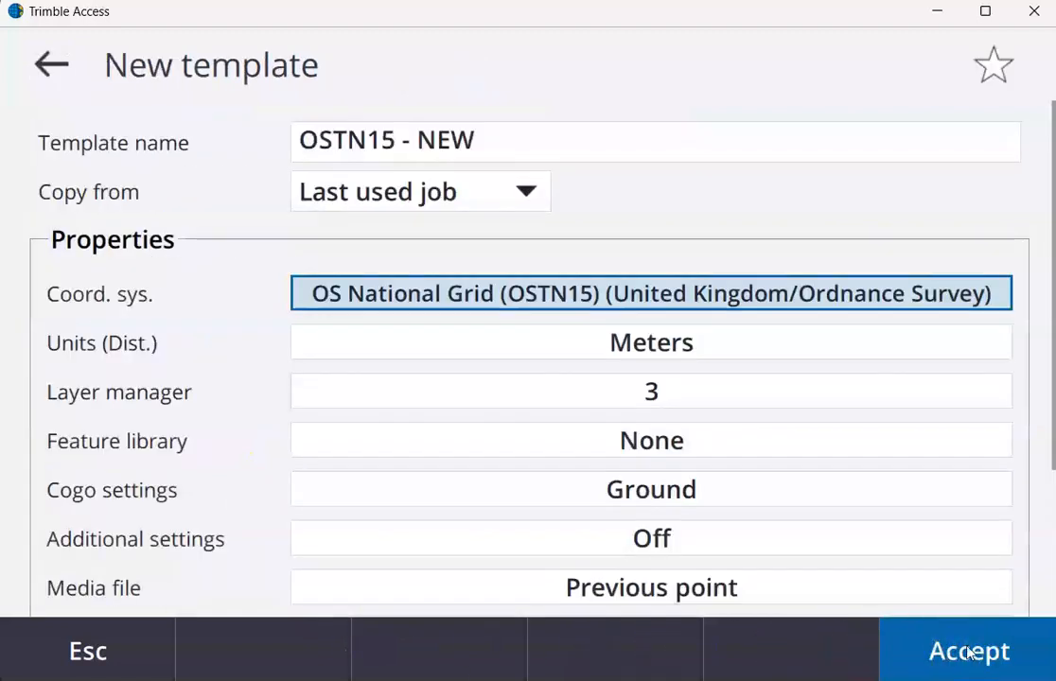
# Review the new template's distance, angle and display units and accept them
pyautogui.moveTo(691, 527); pyautogui.dragTo(509, 150)
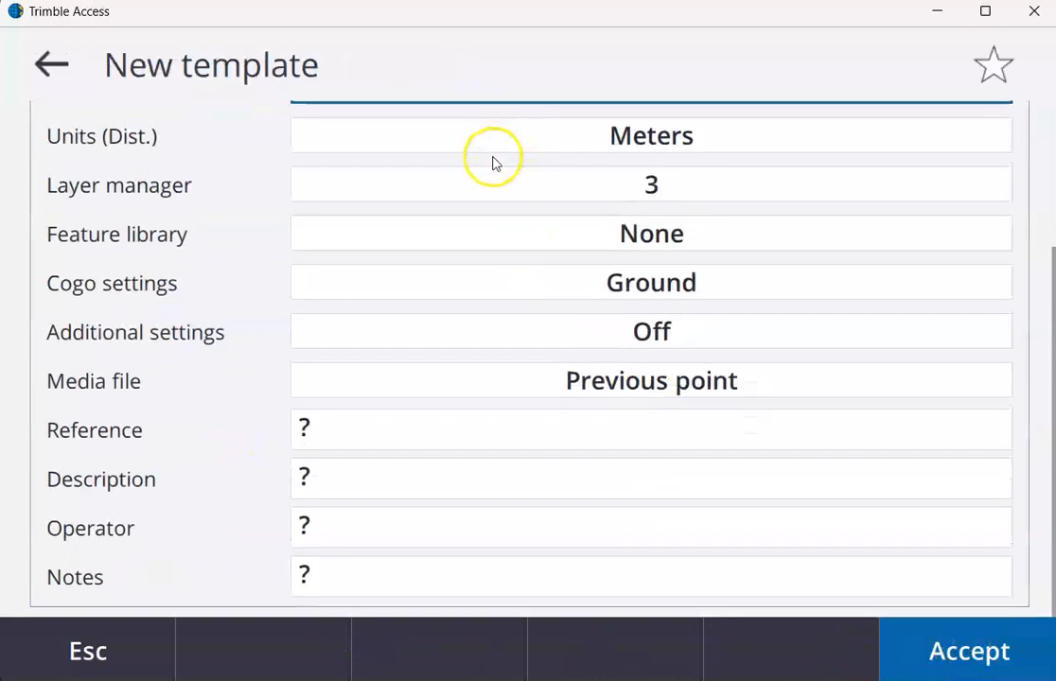
pyautogui.click(488, 146)
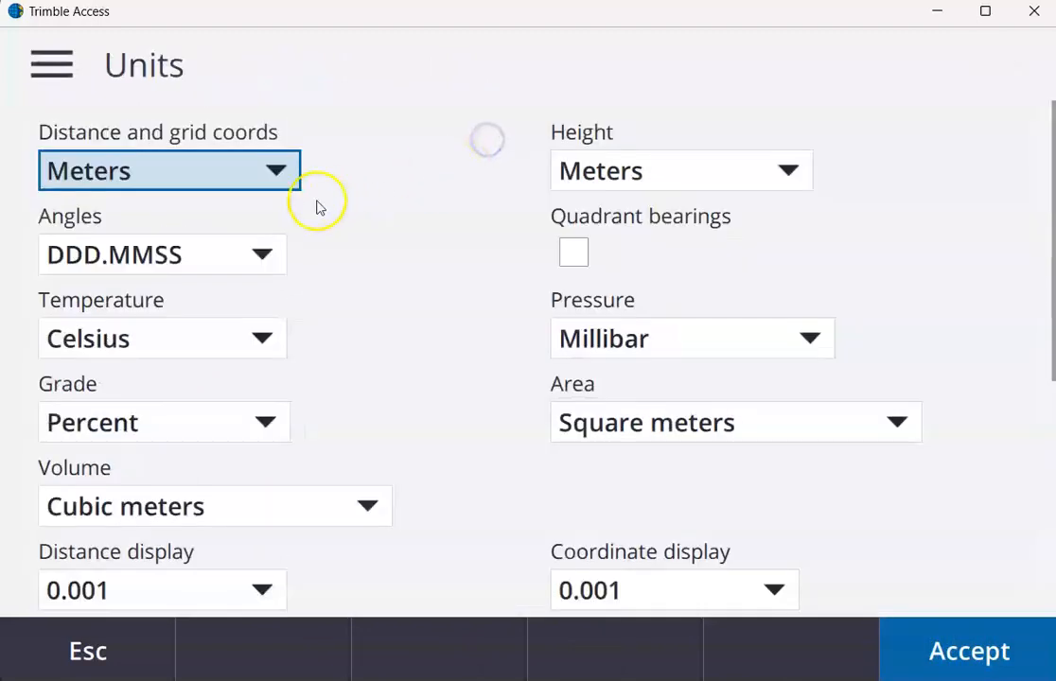
pyautogui.scroll(-5, 322, 258)
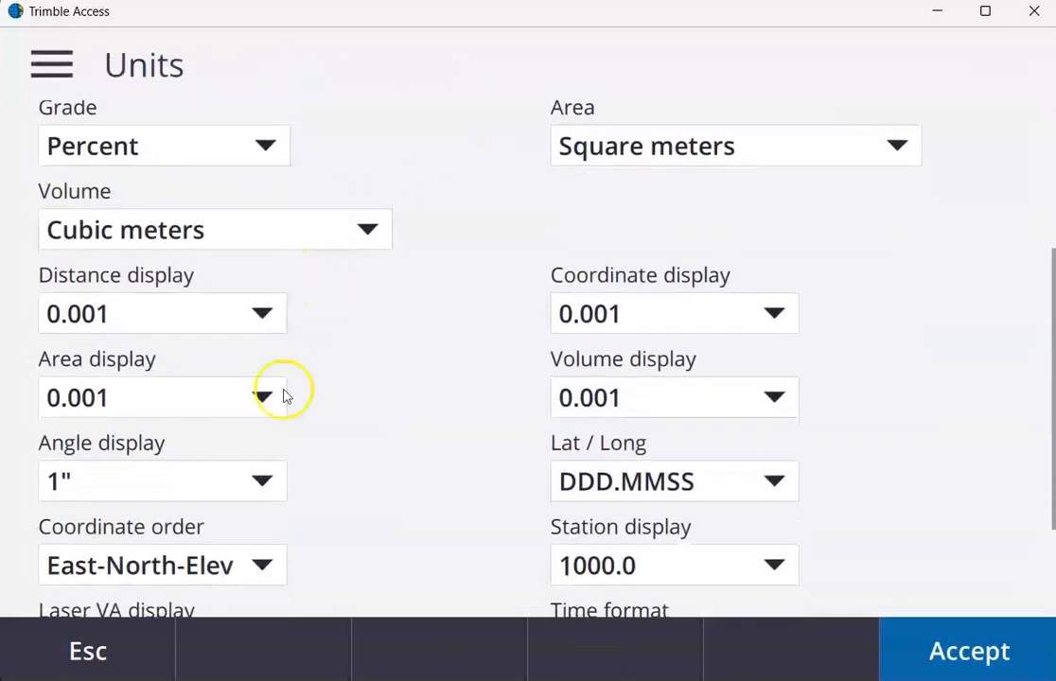
pyautogui.click(950, 660)
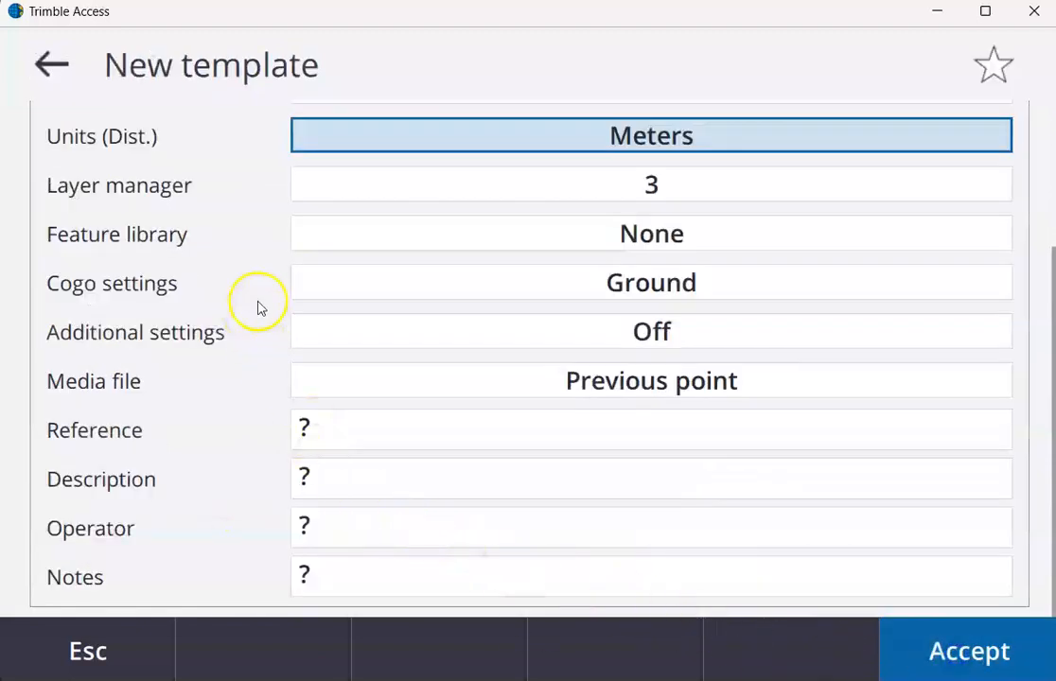
# Clear all linked map files from the new template's layers and save the template
pyautogui.click(360, 187)
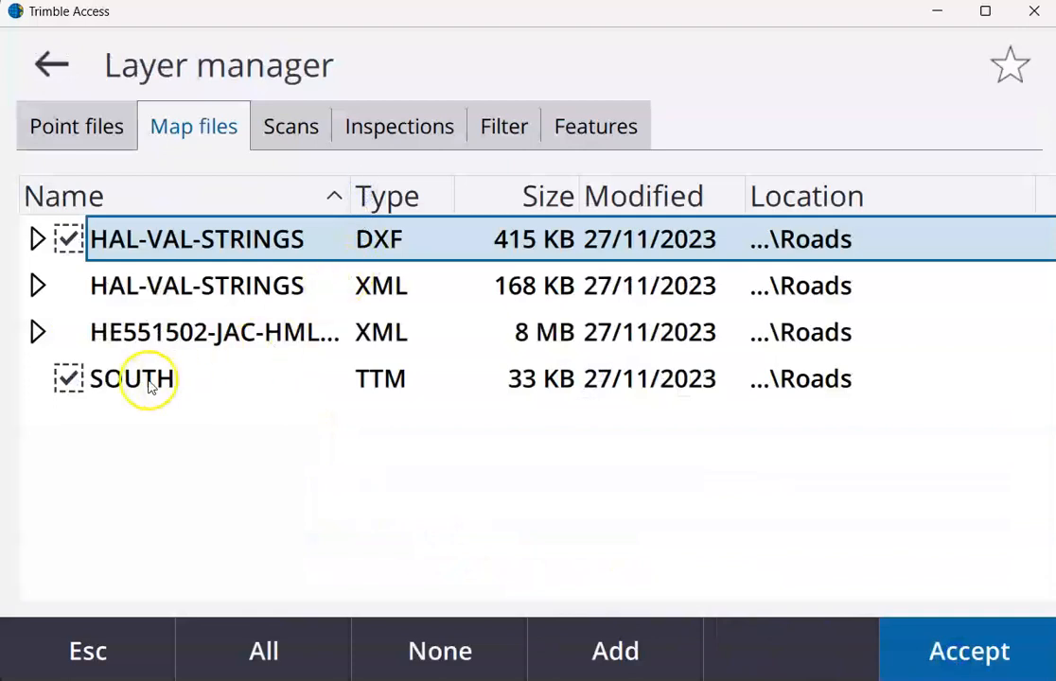
pyautogui.click(440, 651)
pyautogui.click(894, 653)
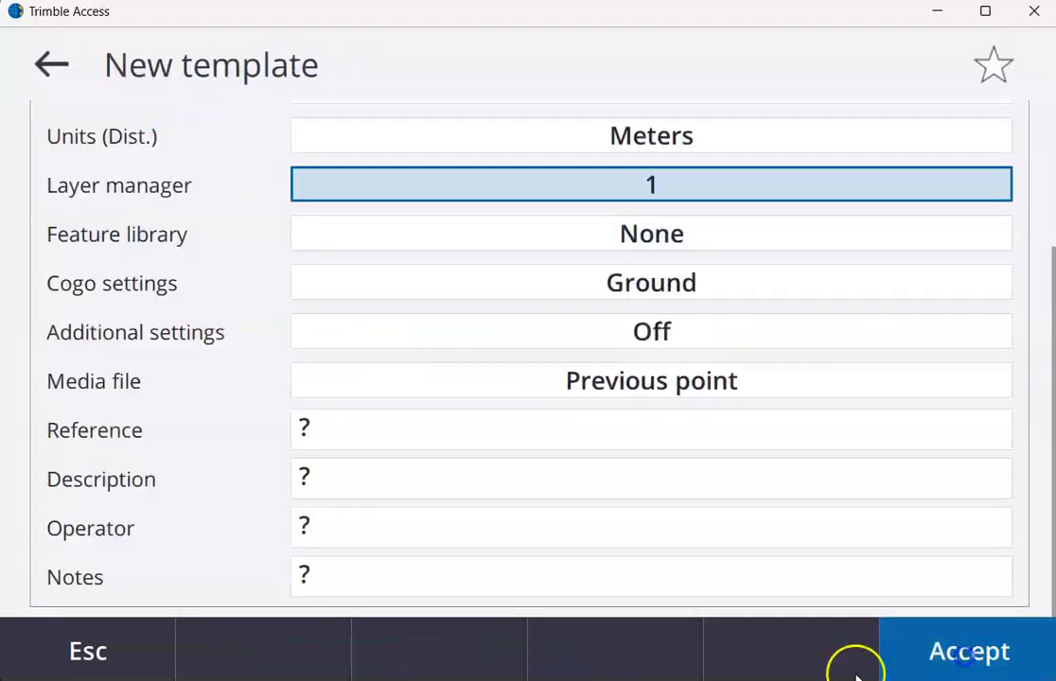
pyautogui.scroll(5, 366, 304)
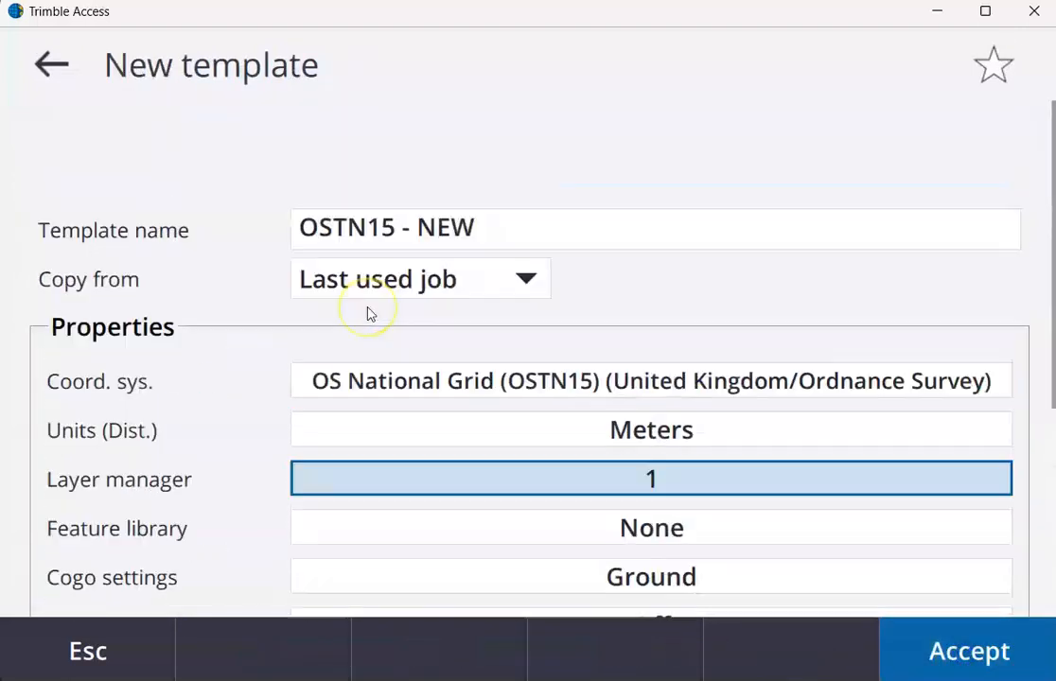
pyautogui.click(968, 649)
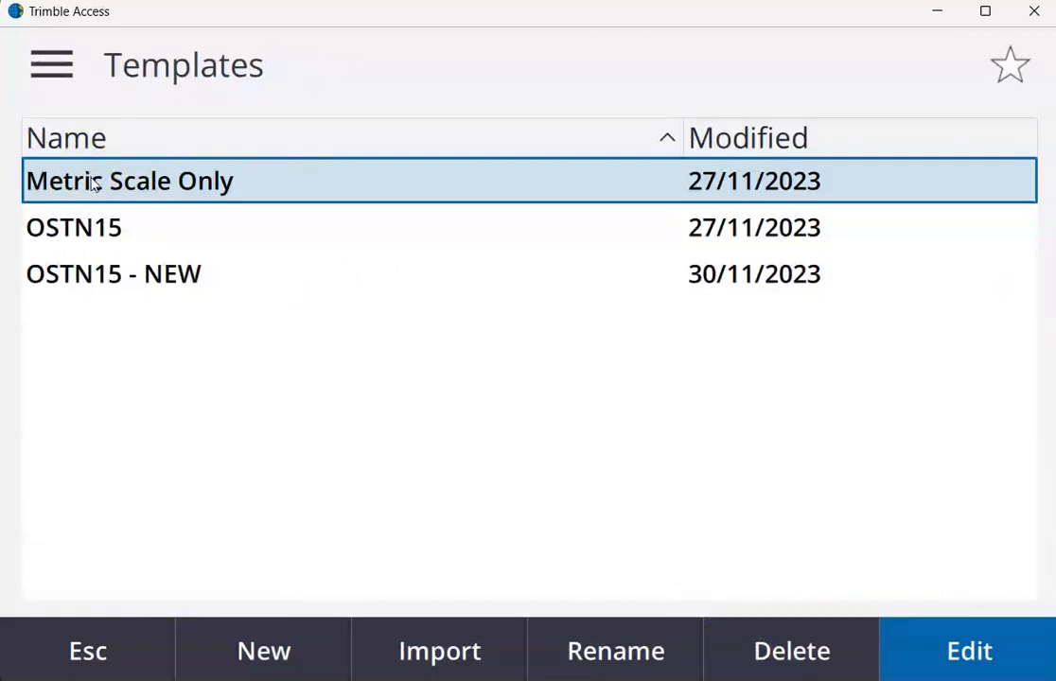
# Set the coordinate order to East-North-Elev in the Metric Scale Only template's units, save it and return to the projects list
pyautogui.click(124, 182)
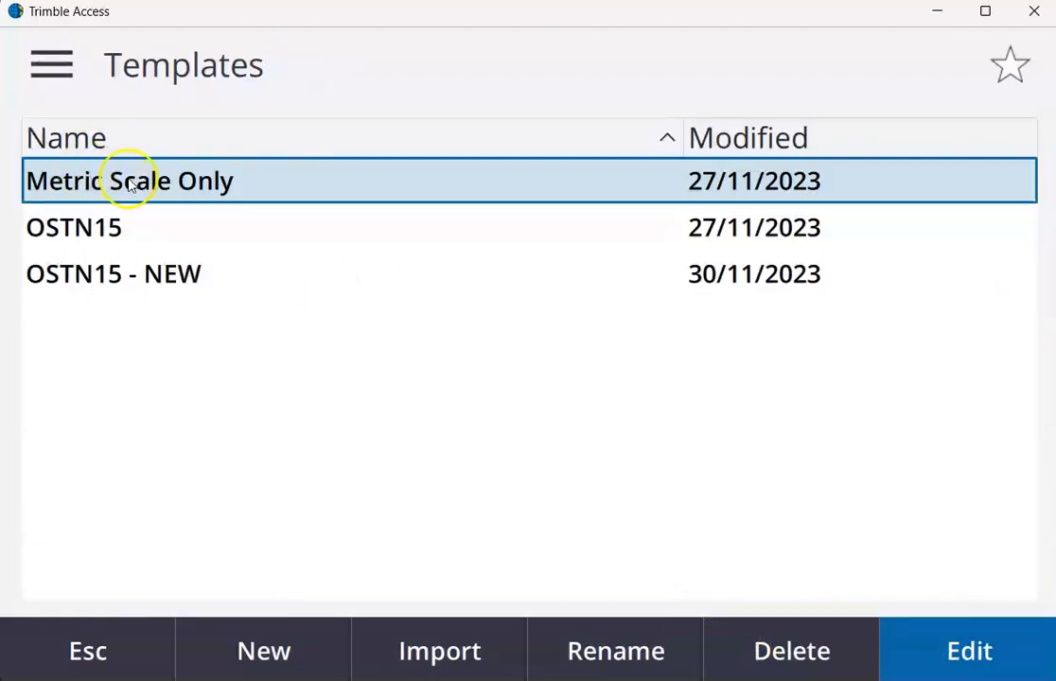
pyautogui.click(966, 645)
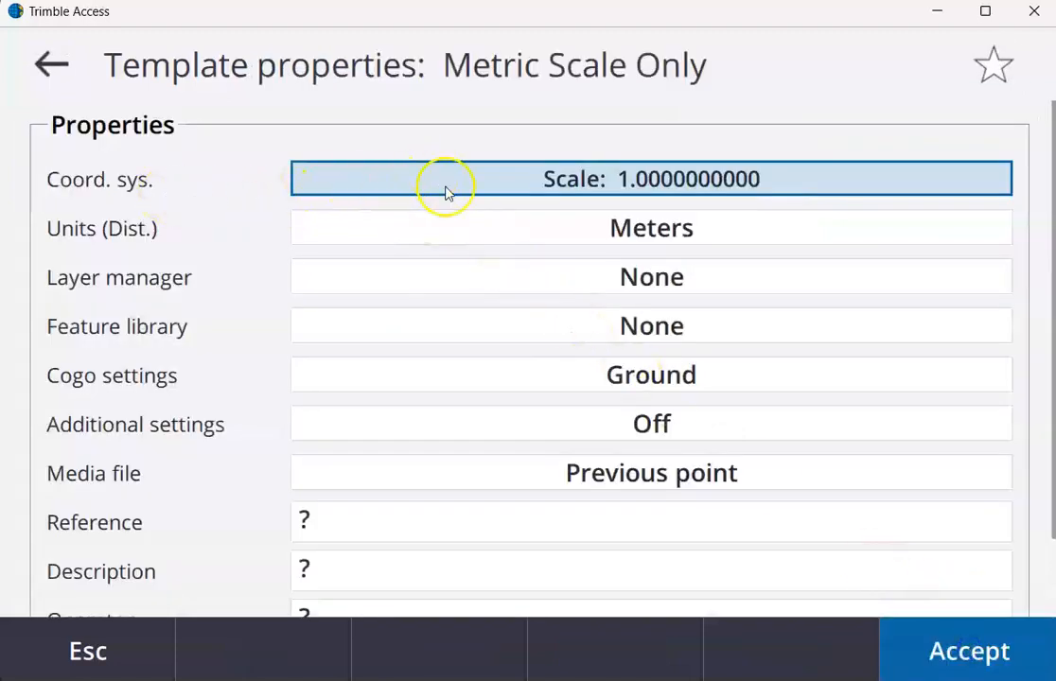
pyautogui.click(543, 230)
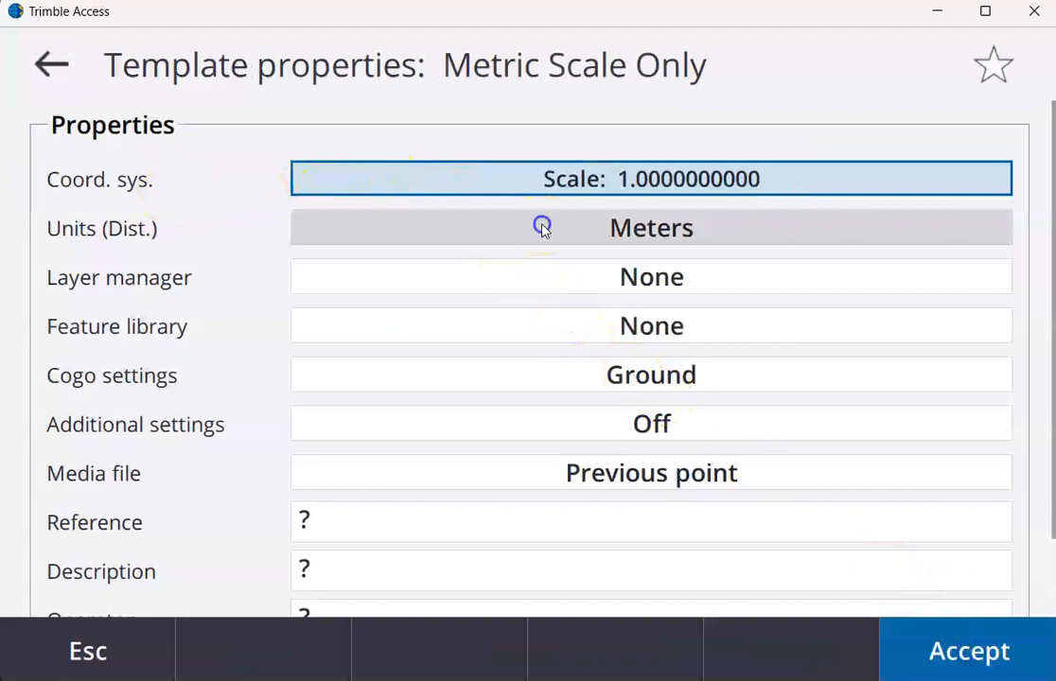
pyautogui.scroll(-5, 379, 341)
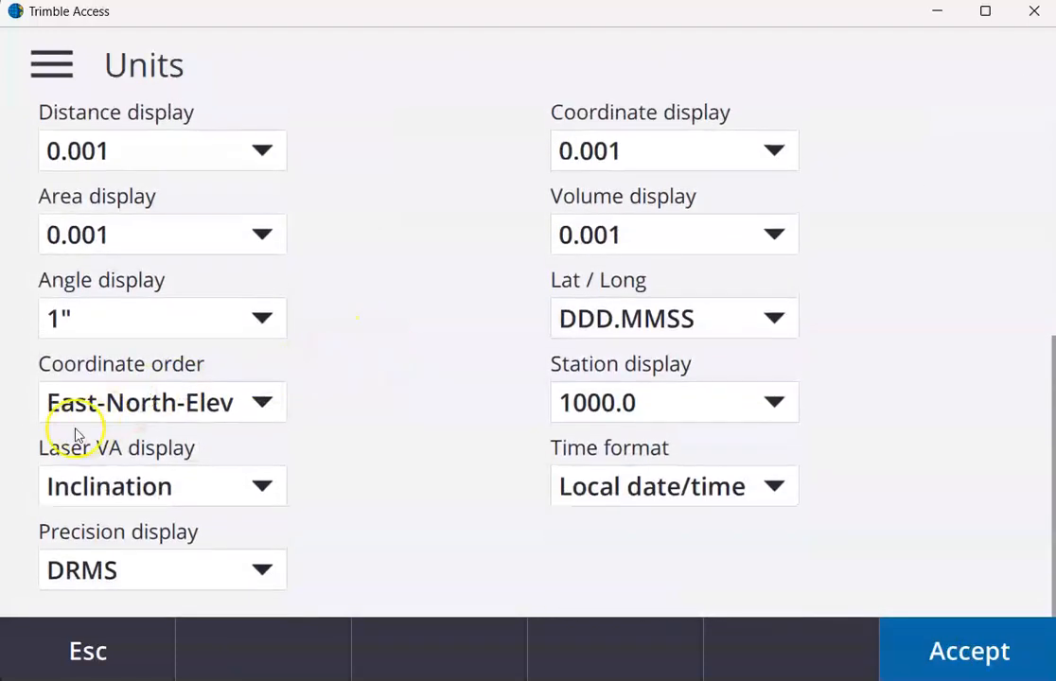
pyautogui.click(184, 402)
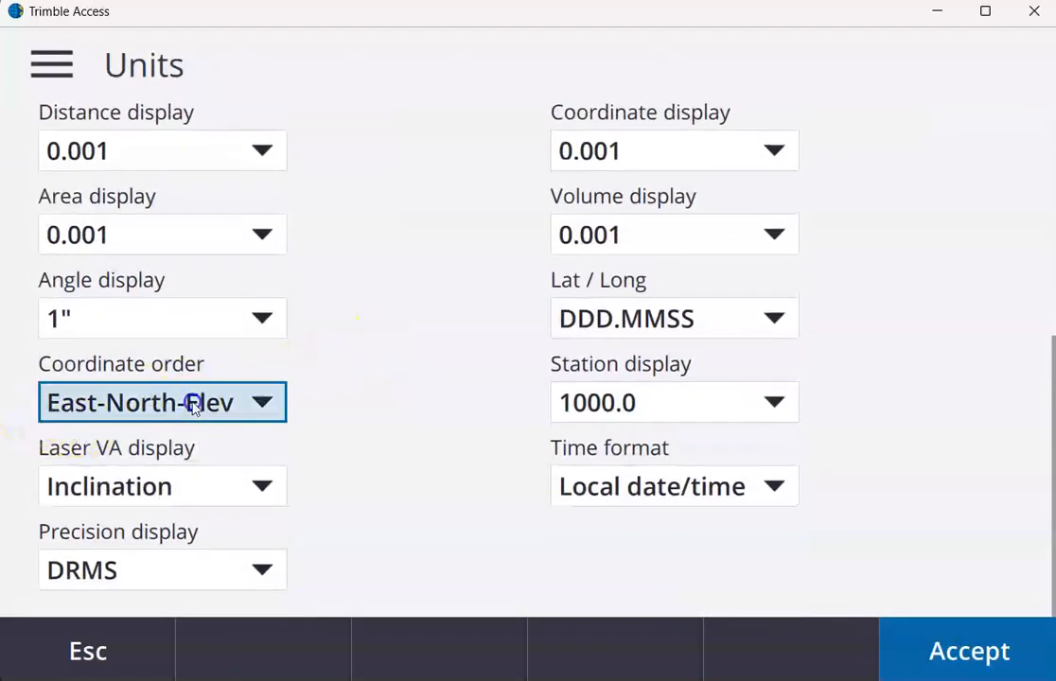
pyautogui.click(192, 193)
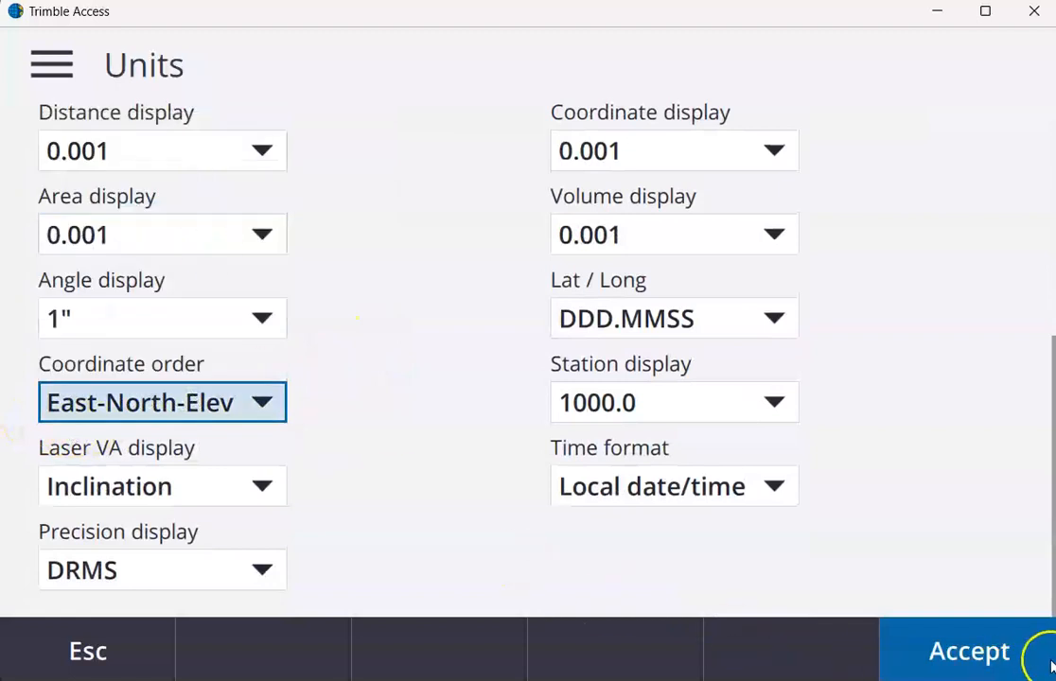
pyautogui.click(1008, 651)
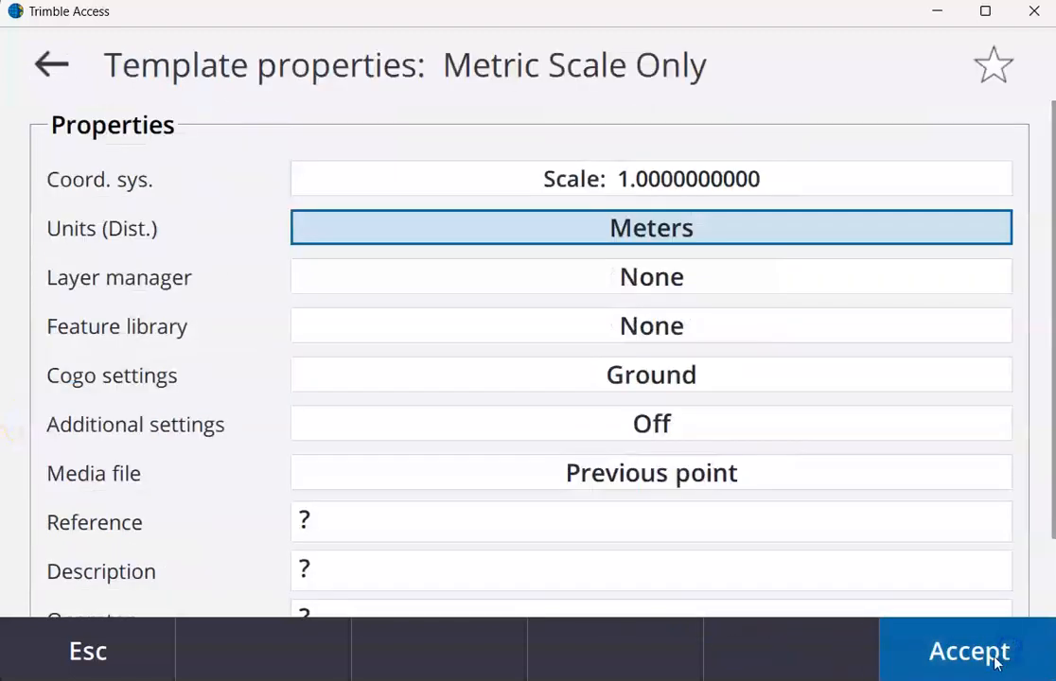
pyautogui.click(995, 662)
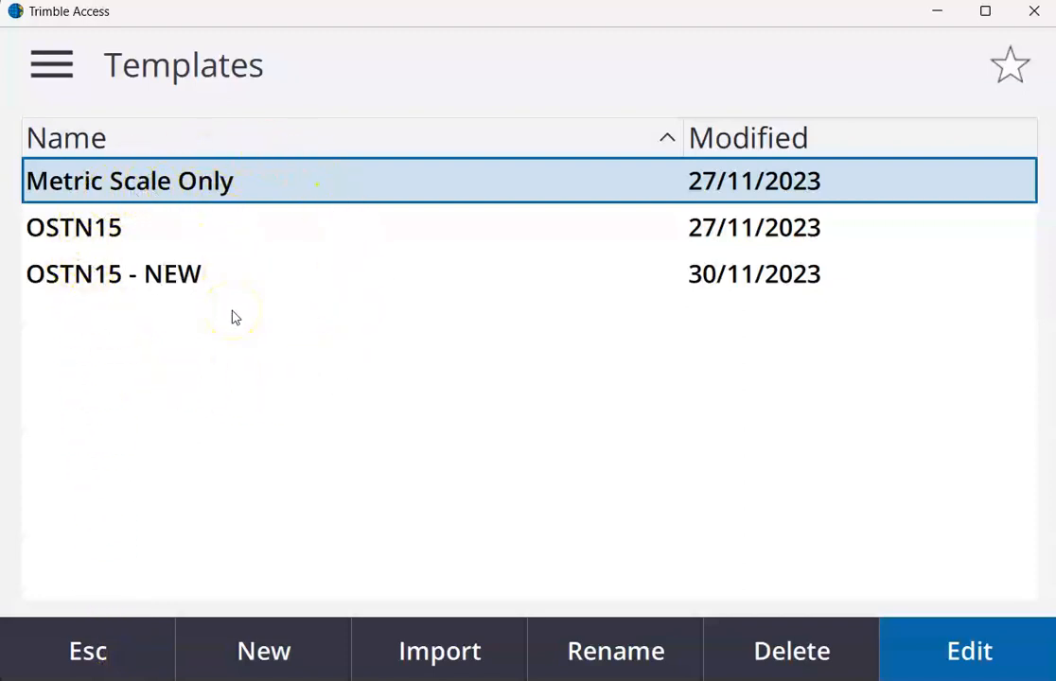
pyautogui.click(137, 651)
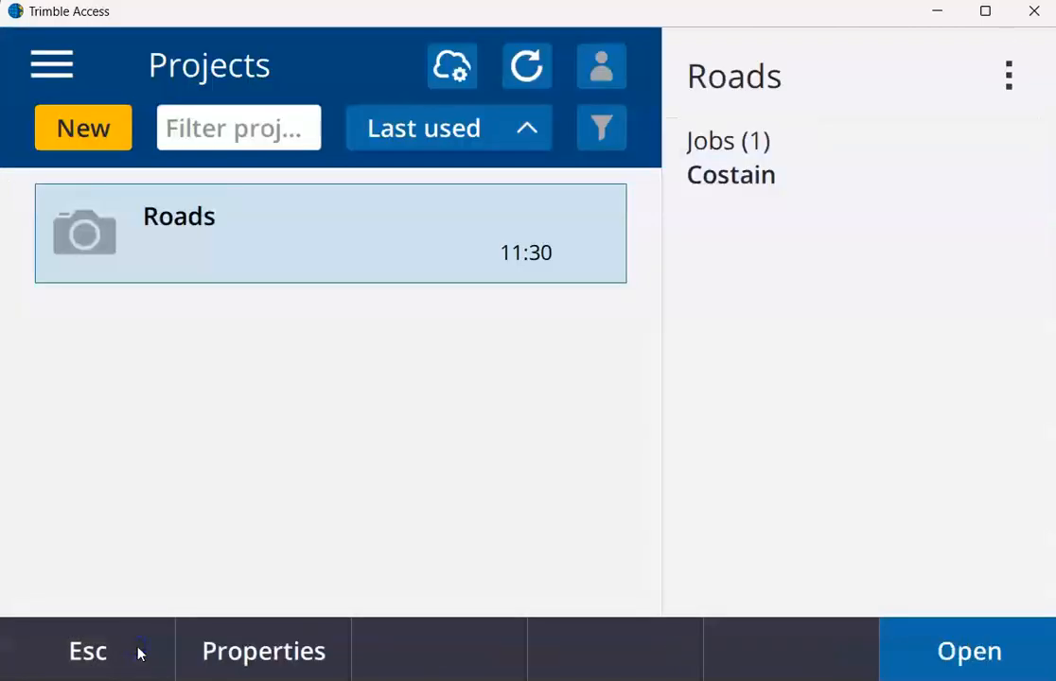
# Create a new survey style named Manual TS with the style type Conventional
pyautogui.click(52, 62)
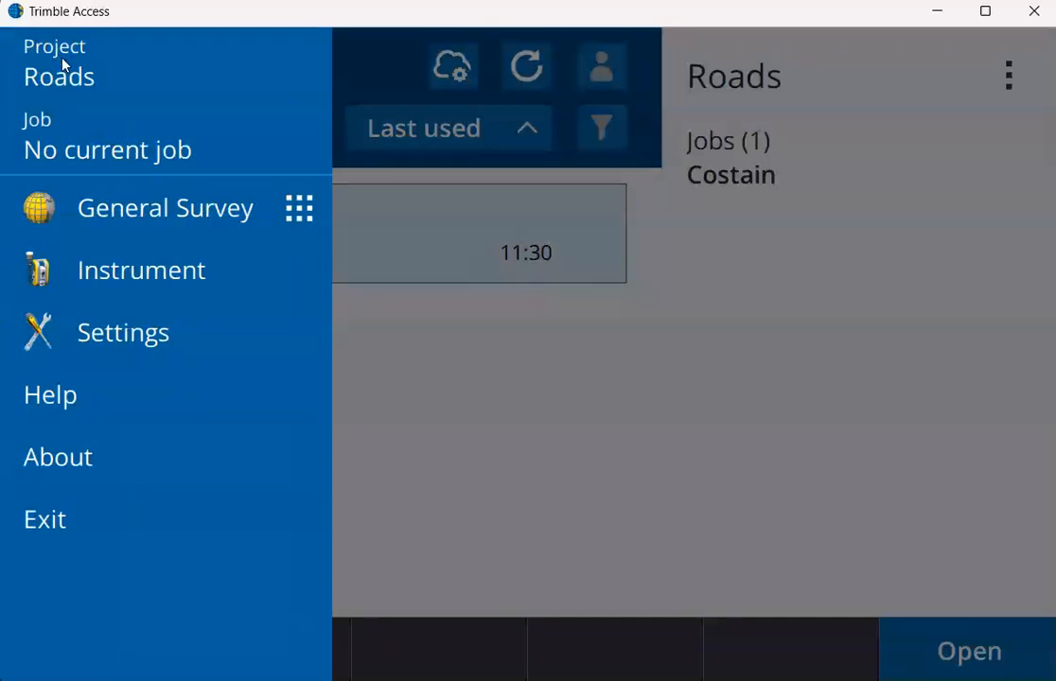
pyautogui.click(139, 331)
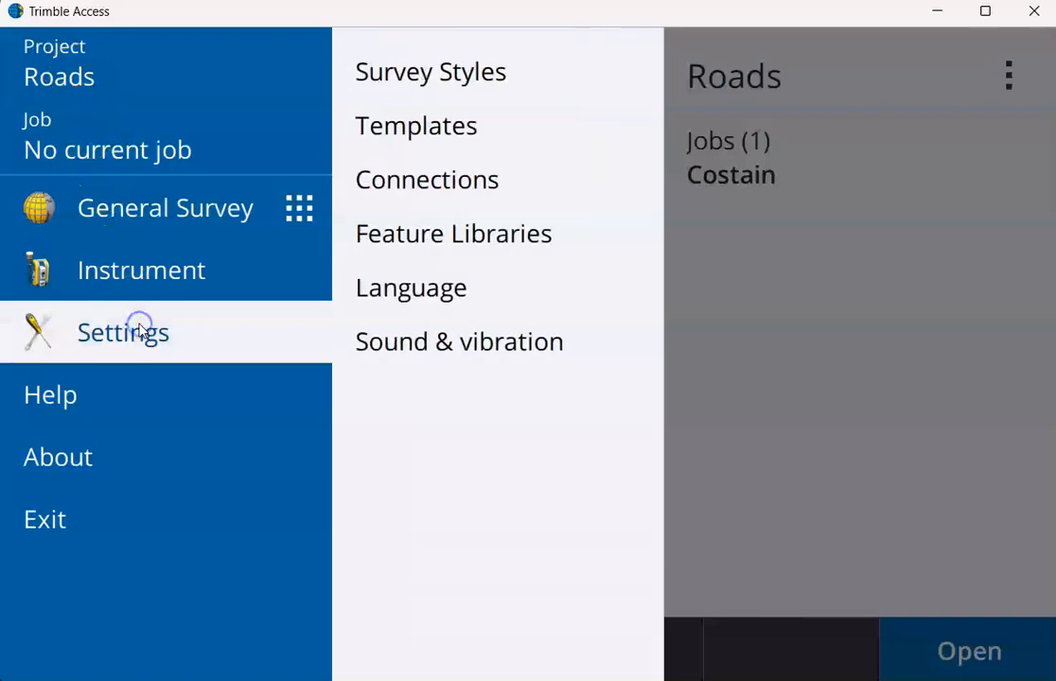
pyautogui.click(431, 76)
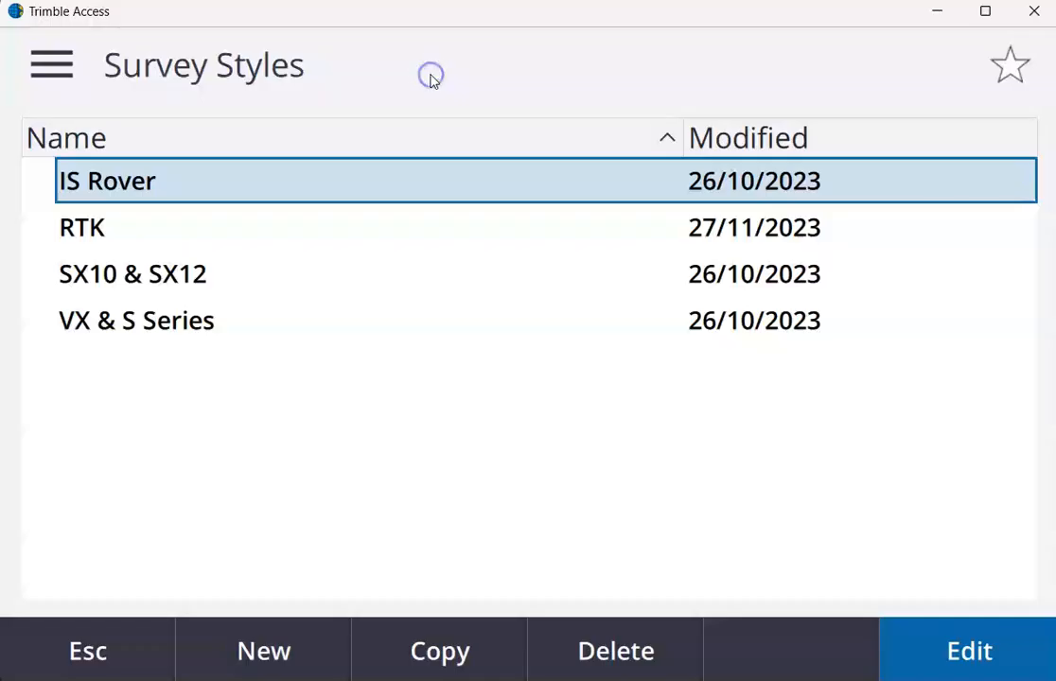
pyautogui.click(290, 649)
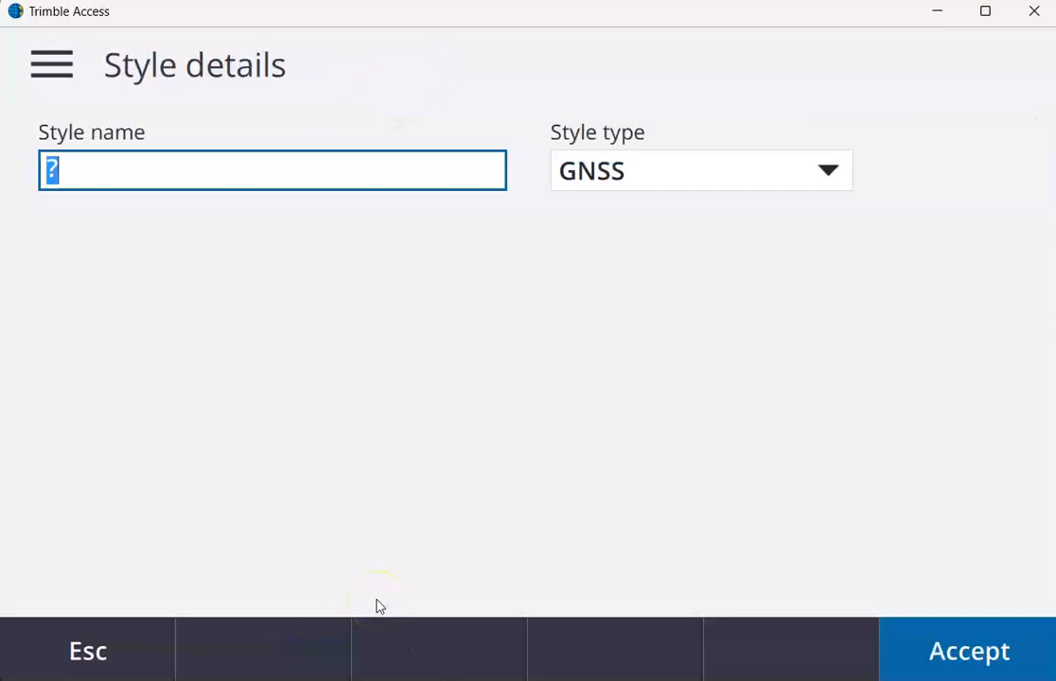
pyautogui.write('M')
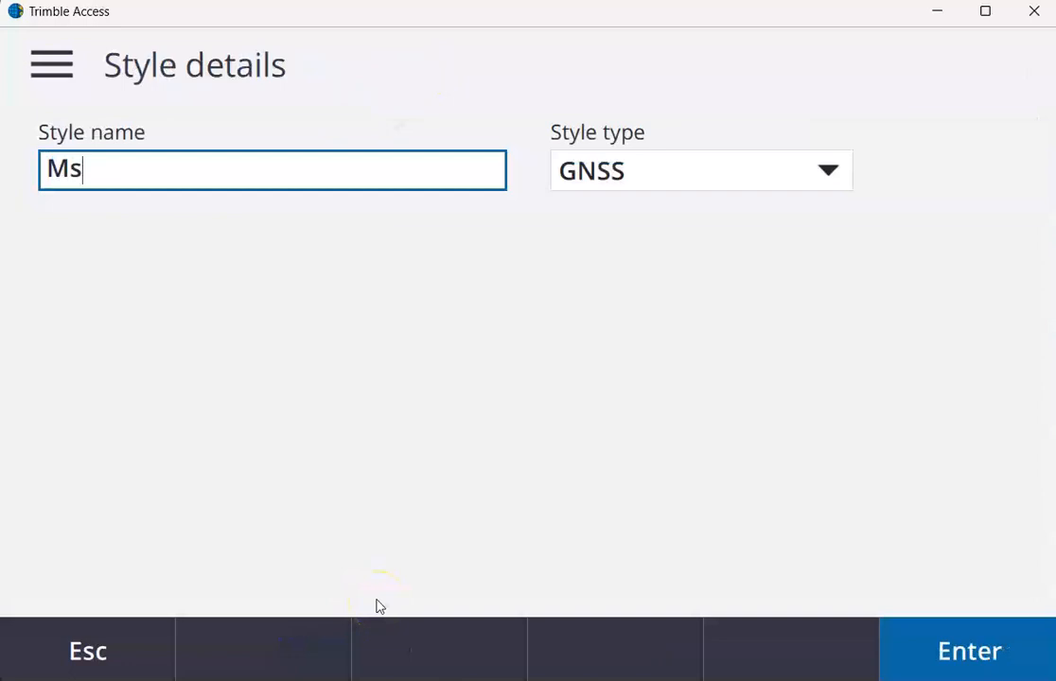
pyautogui.write('anual TS')
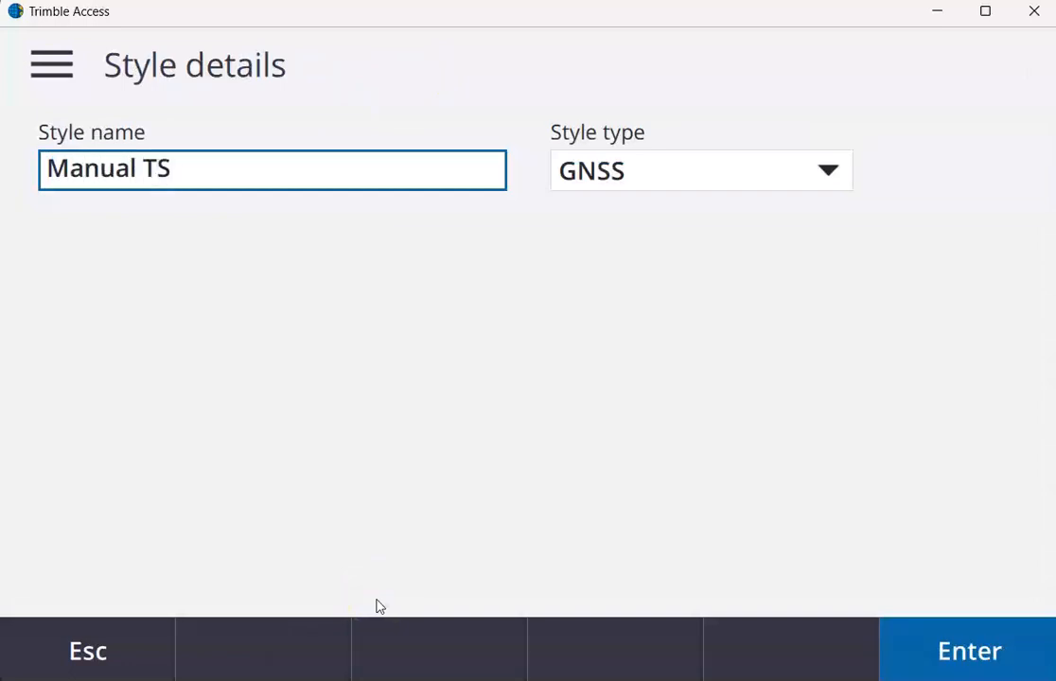
pyautogui.click(622, 178)
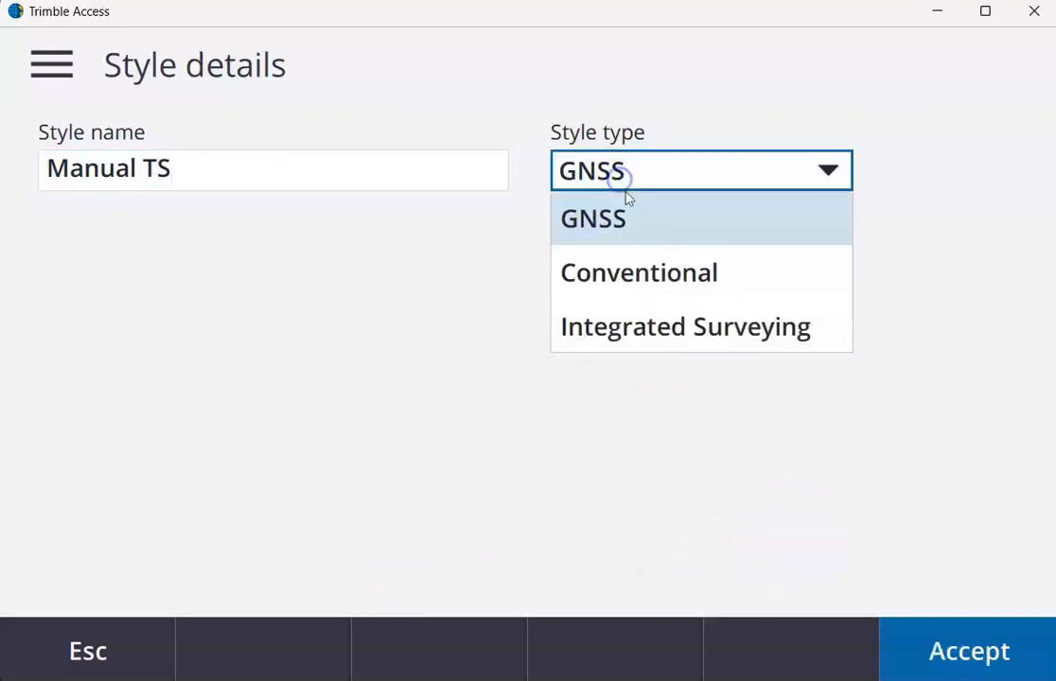
pyautogui.click(662, 274)
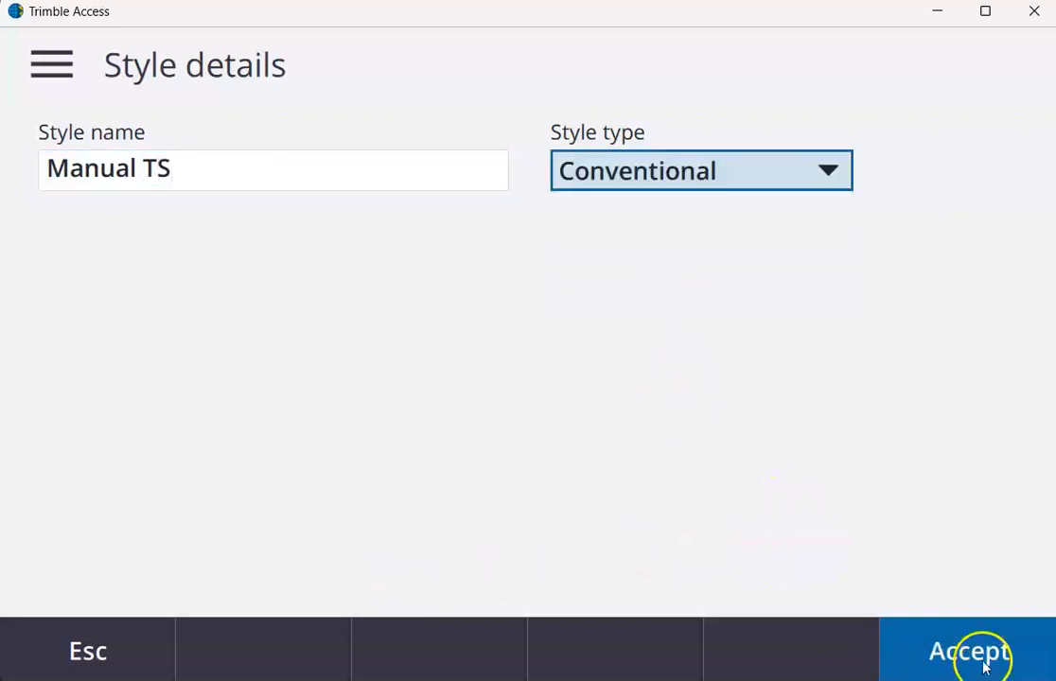
pyautogui.click(985, 668)
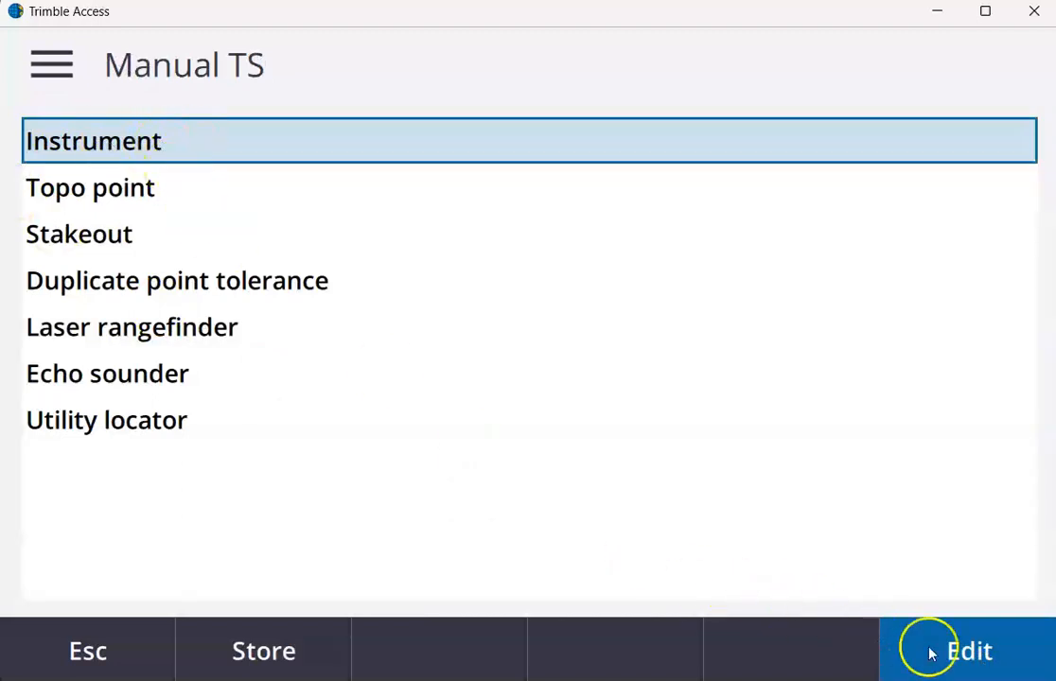
# Set the Manual TS style's instrument manufacturer to Manual, store the style and return to the projects list
pyautogui.click(962, 662)
pyautogui.click(207, 171)
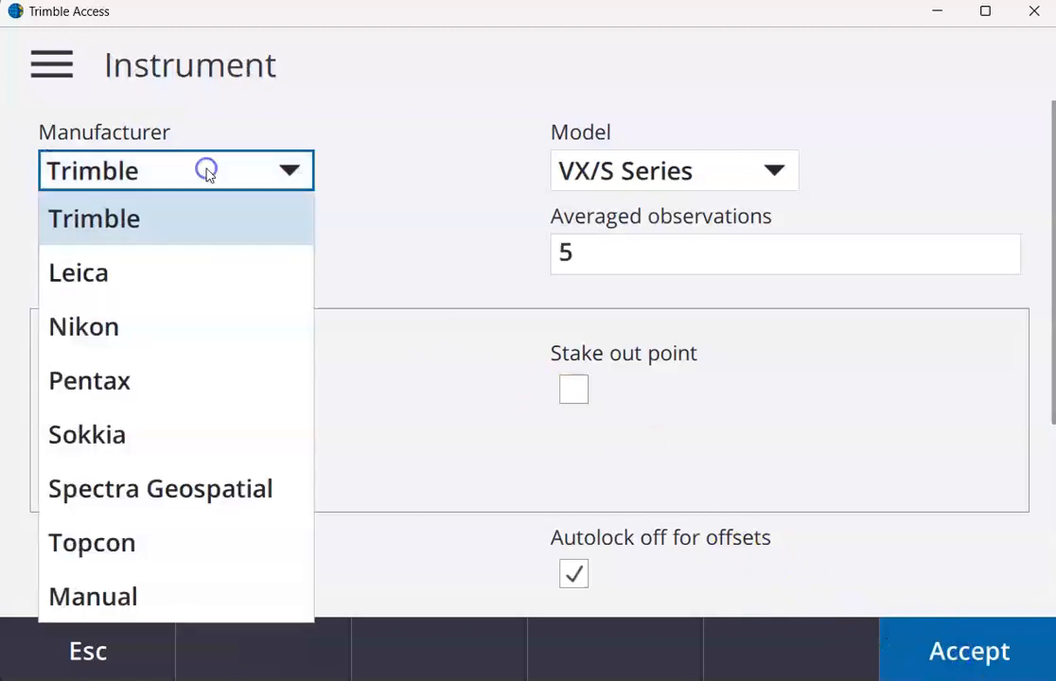
pyautogui.click(105, 594)
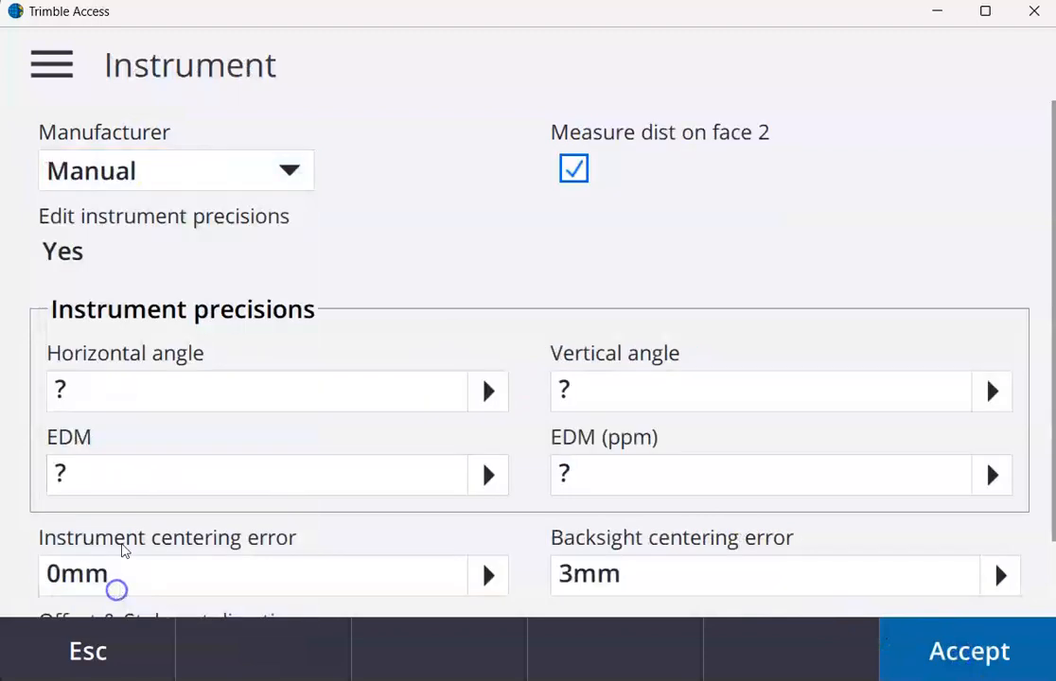
pyautogui.click(948, 660)
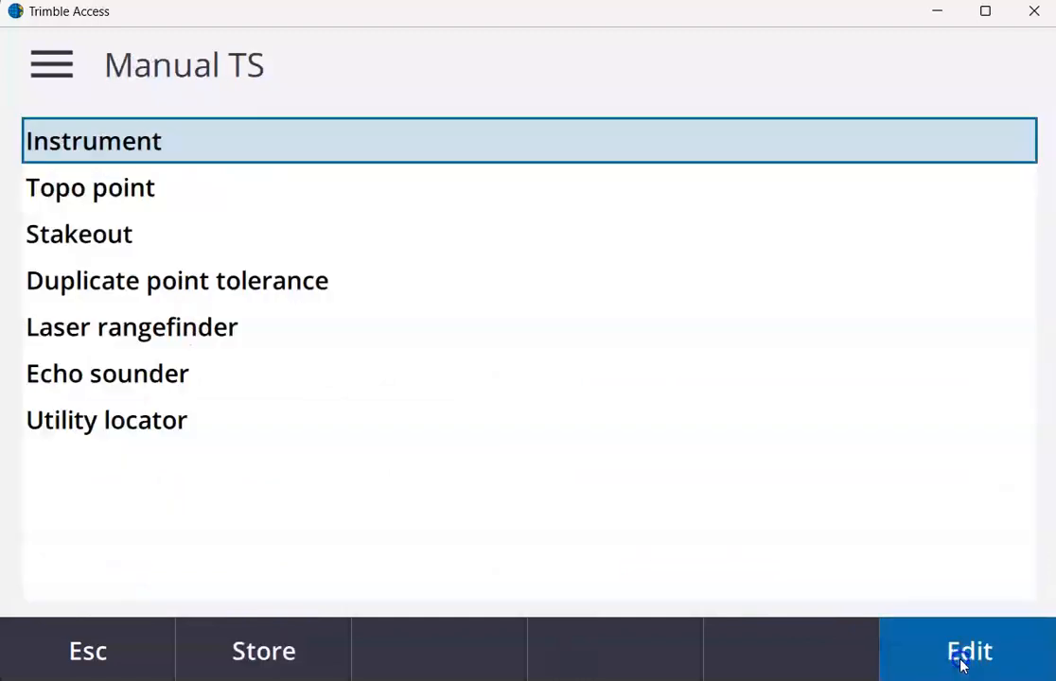
pyautogui.click(296, 655)
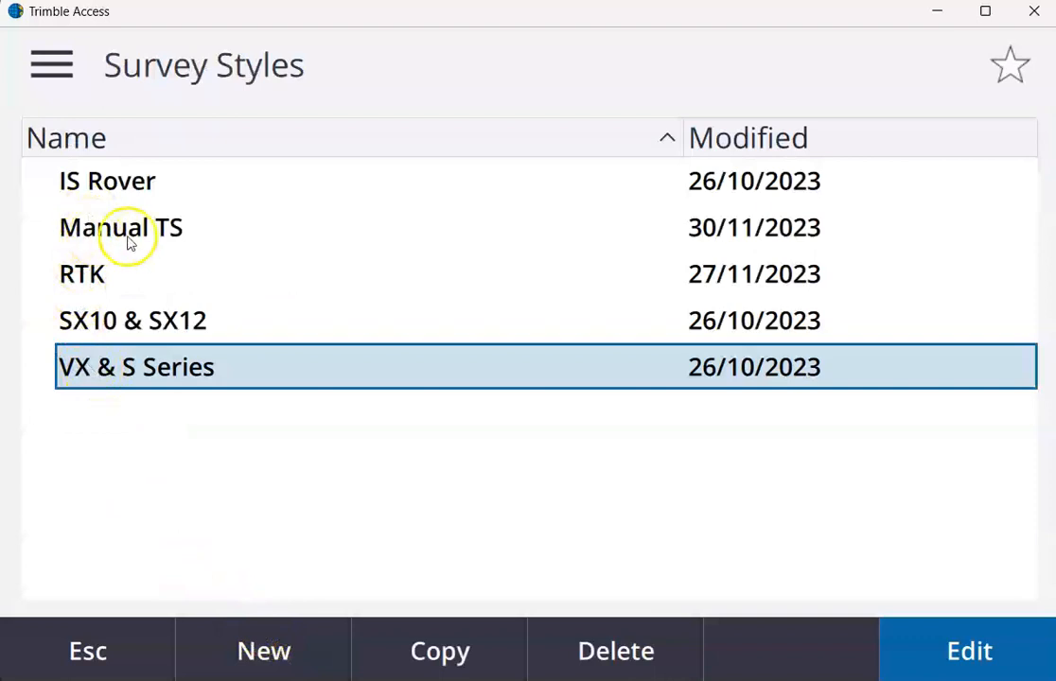
pyautogui.click(140, 655)
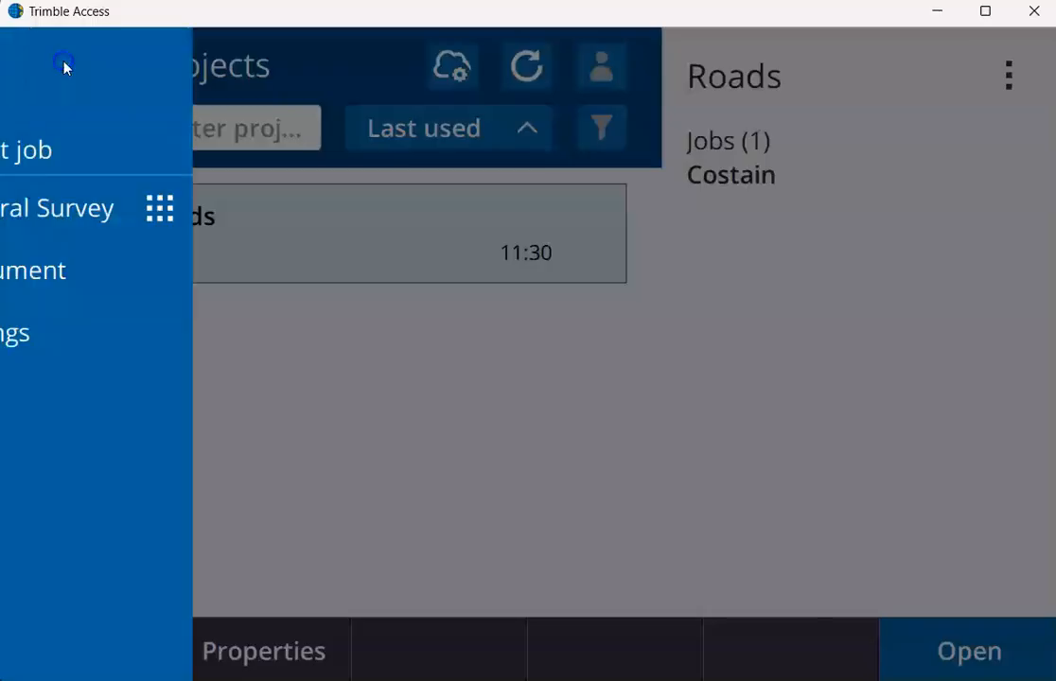
# View the applications available for selection and return to the projects list without changing the application
pyautogui.click(131, 210)
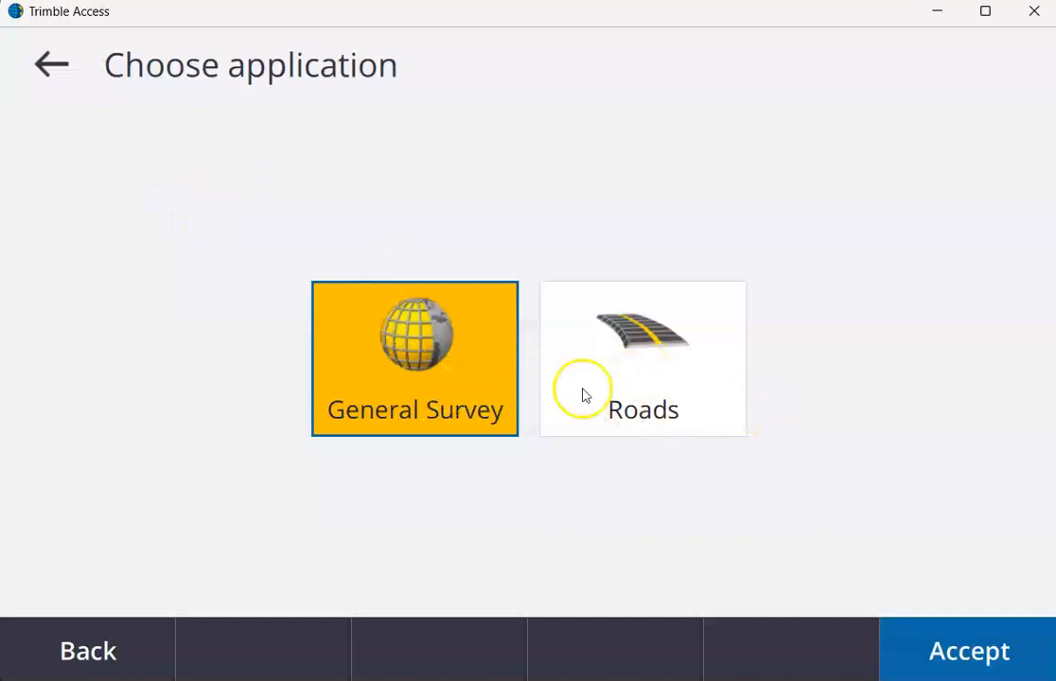
pyautogui.click(49, 65)
pyautogui.click(91, 237)
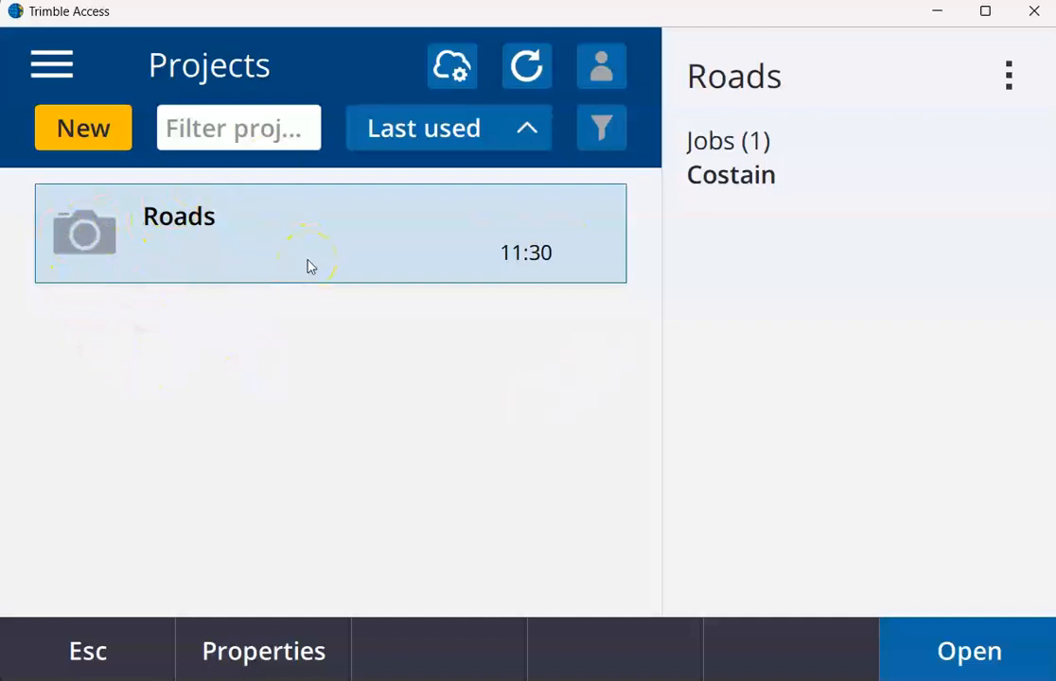
# Create a new project named TEMP
pyautogui.click(87, 127)
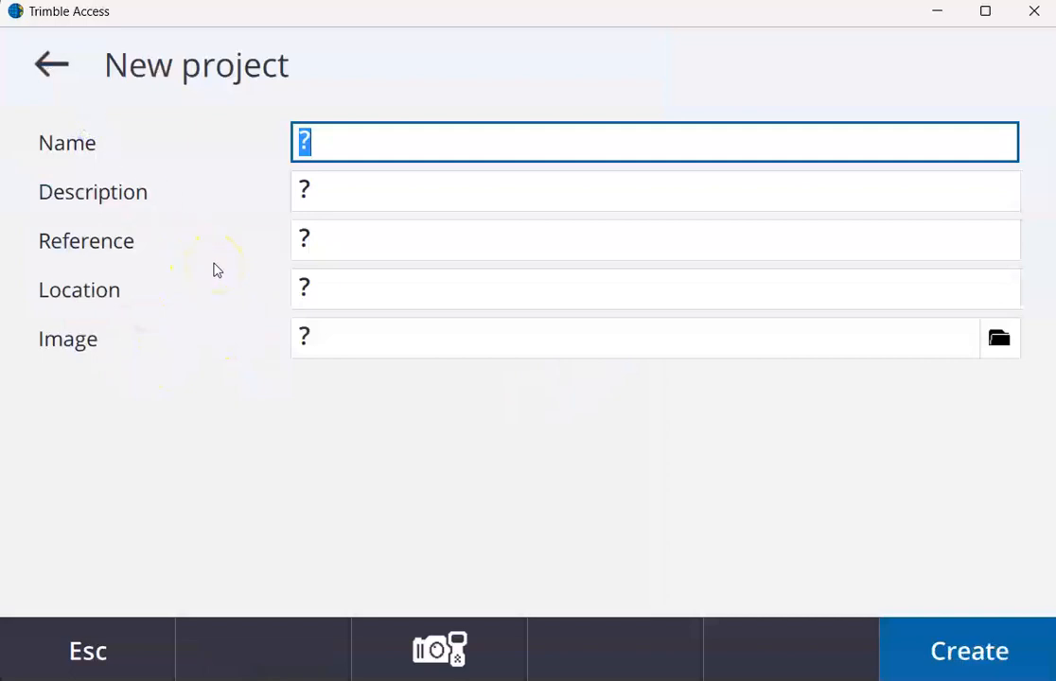
pyautogui.write('TEMP')
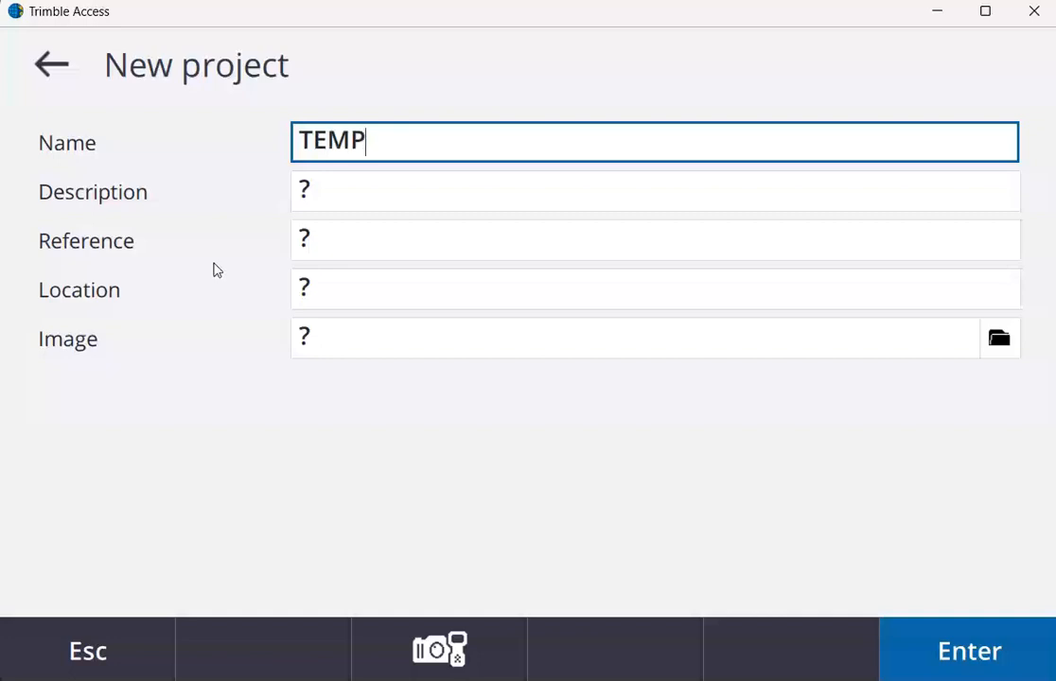
pyautogui.click(980, 658)
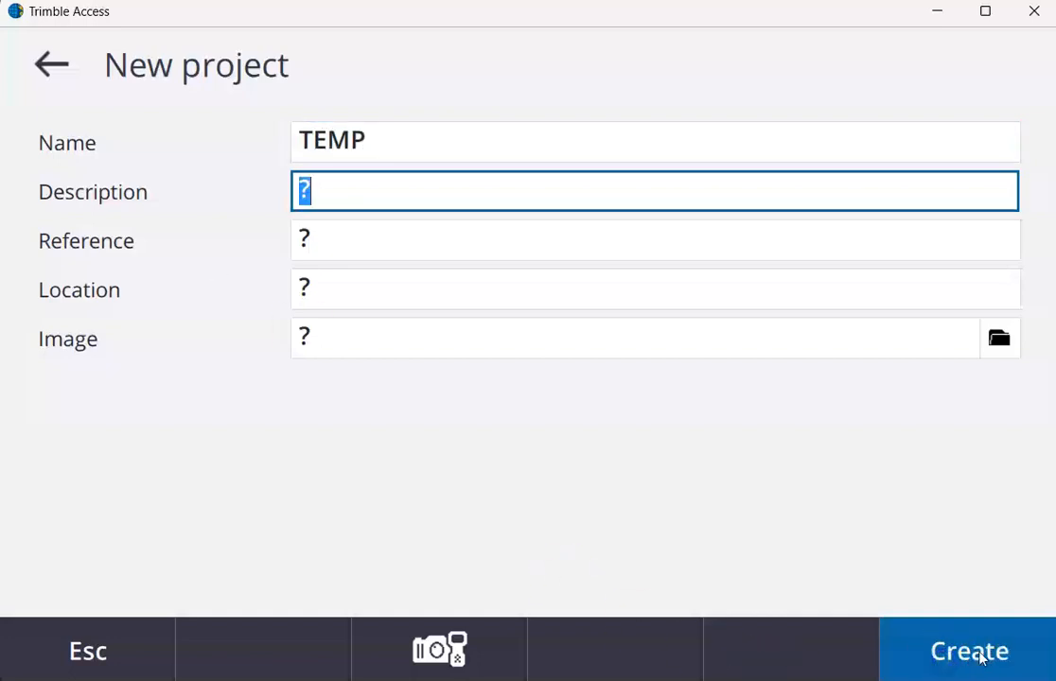
pyautogui.click(980, 658)
# Create the job JOB1 in the TEMP project from the Metric Scale Only template, keeping the template's properties
pyautogui.write('J')
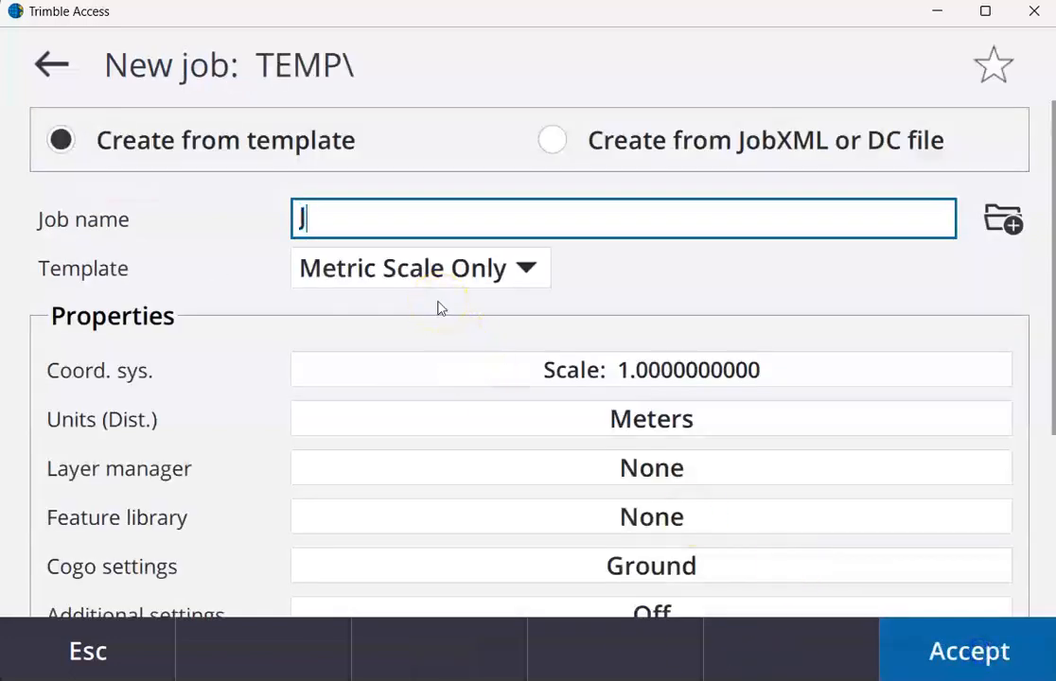
pyautogui.write('OB1')
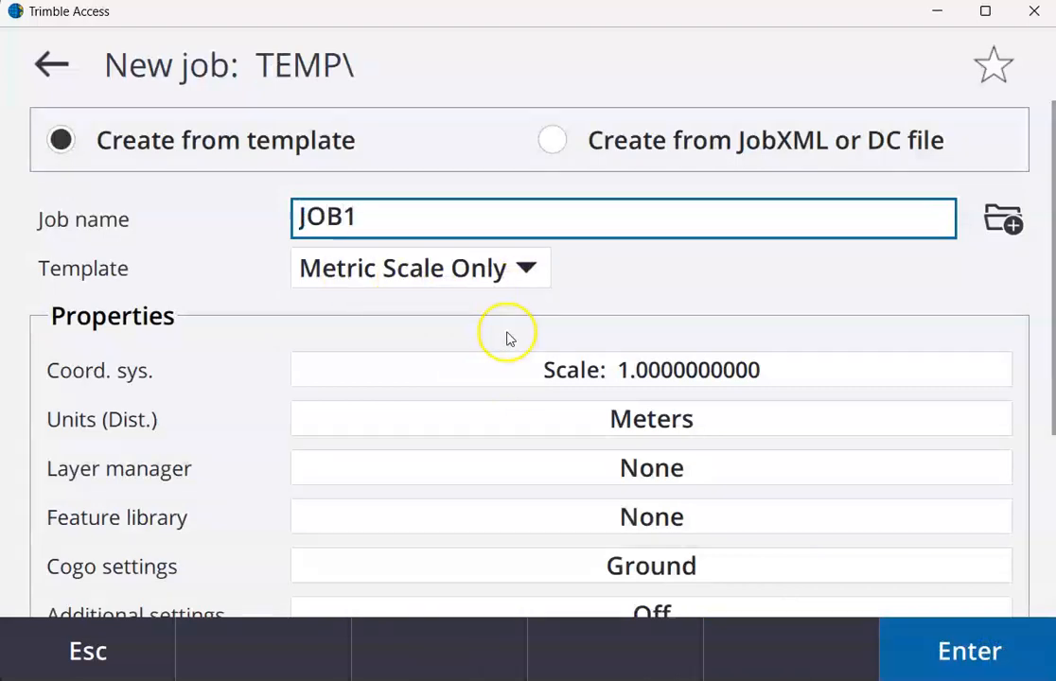
pyautogui.scroll(-5, 506, 337)
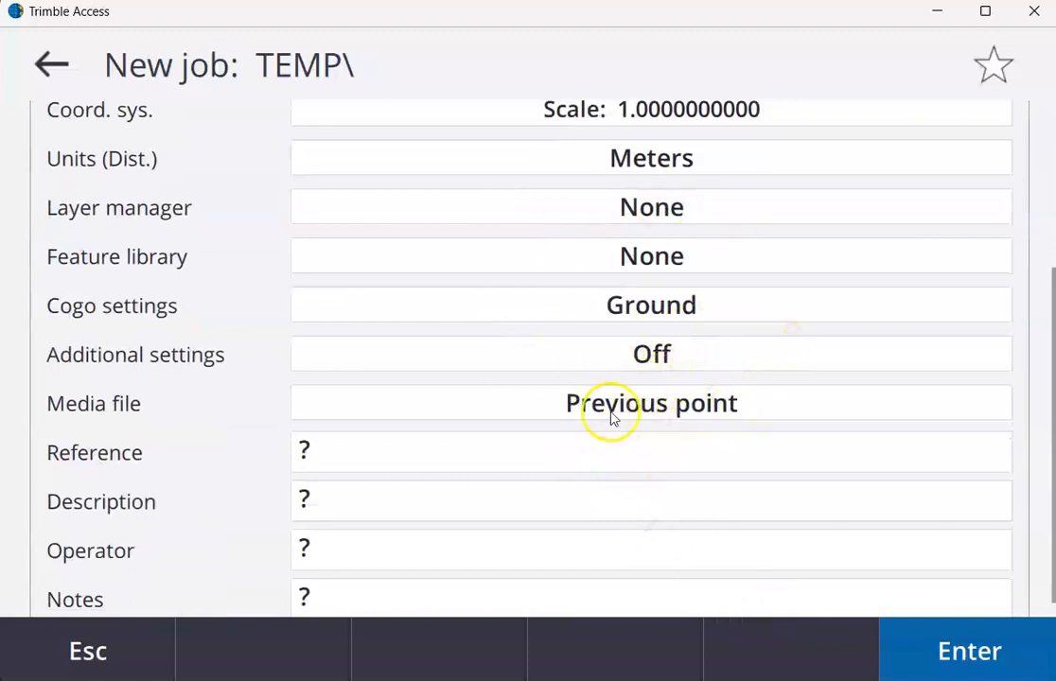
pyautogui.click(973, 657)
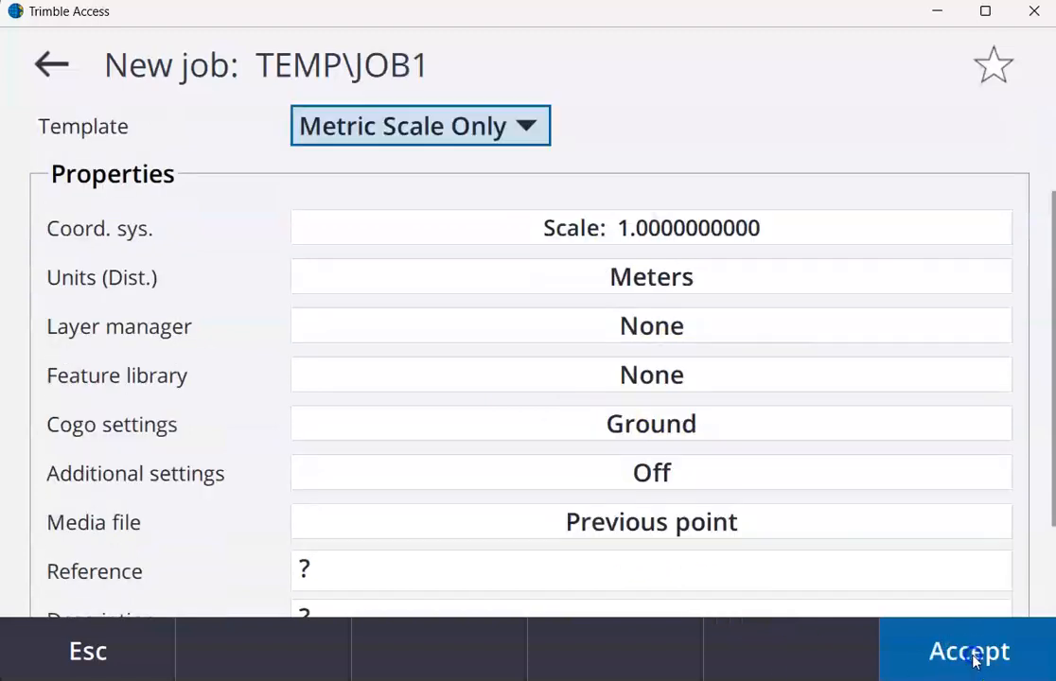
pyautogui.click(951, 658)
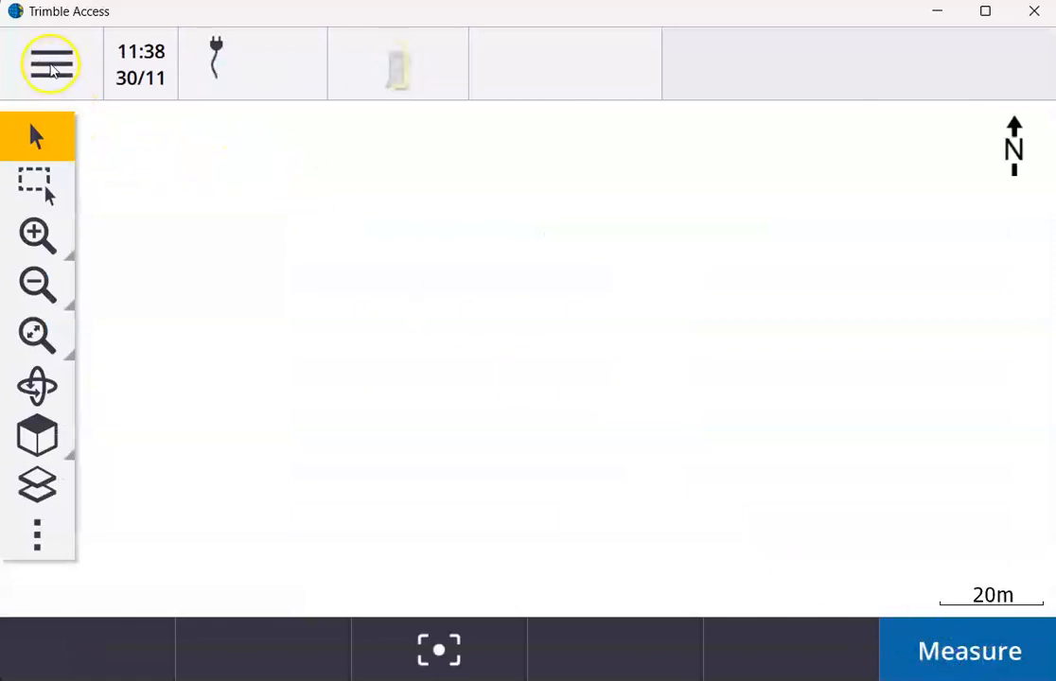
# Open the job data in File Explorer and go to the System Files folder inside Trimble Data
pyautogui.click(52, 66)
pyautogui.click(132, 270)
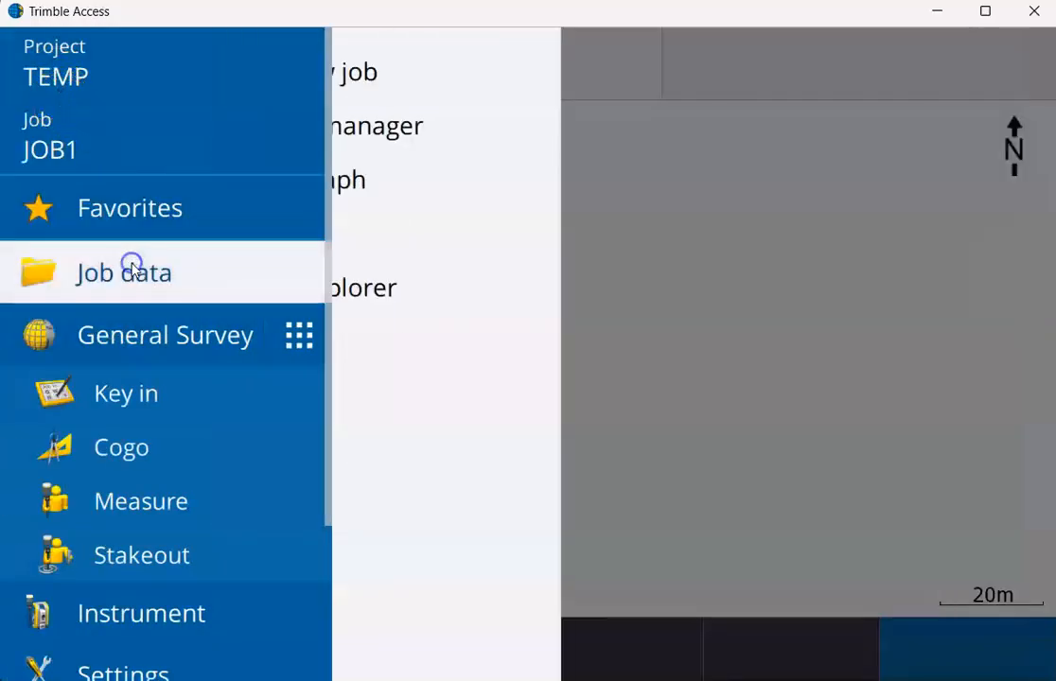
pyautogui.click(489, 292)
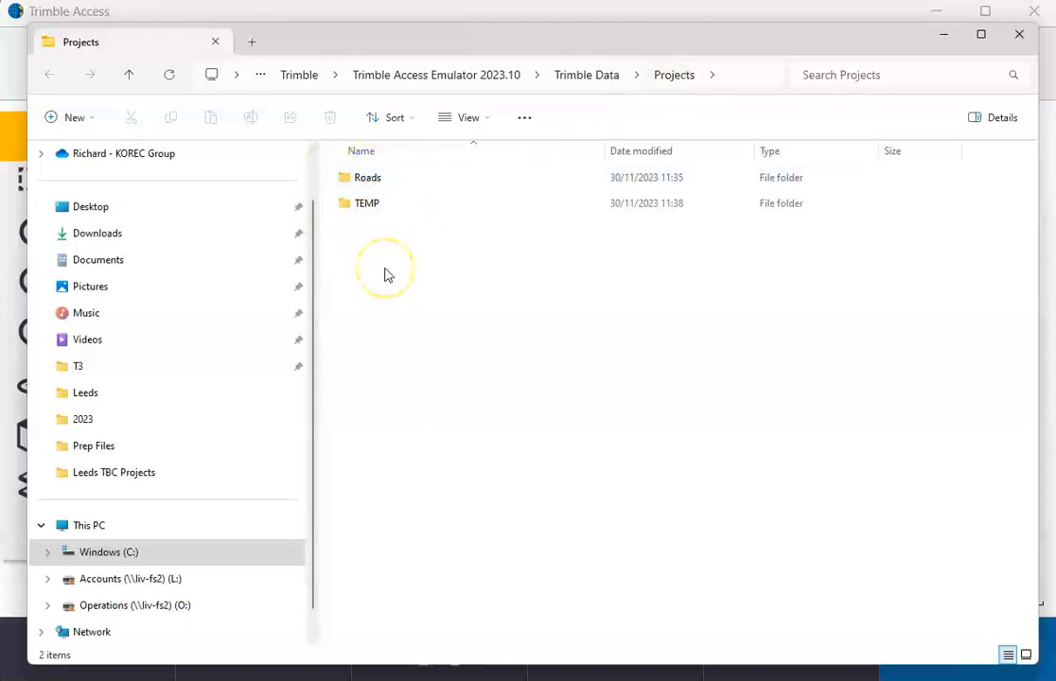
pyautogui.click(568, 83)
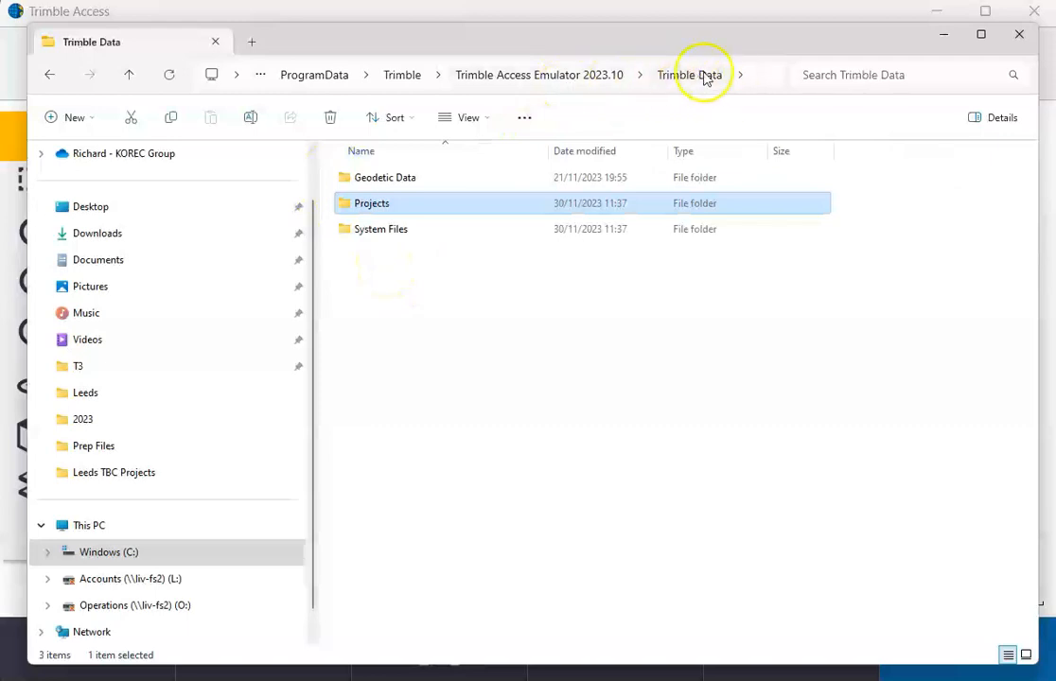
pyautogui.click(417, 229)
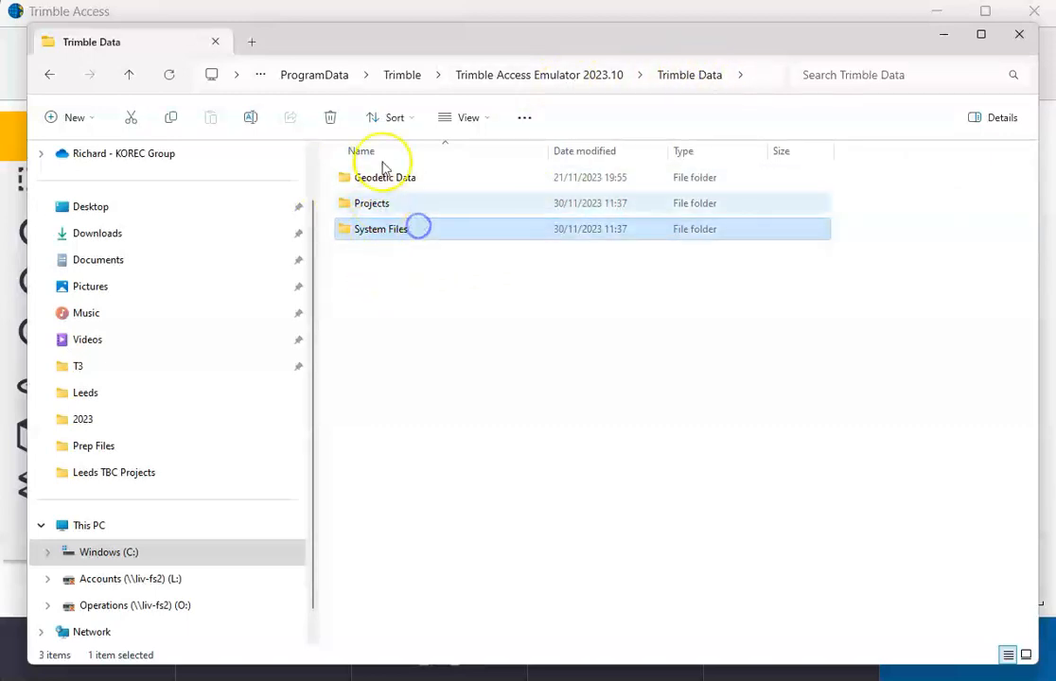
pyautogui.doubleClick(393, 229)
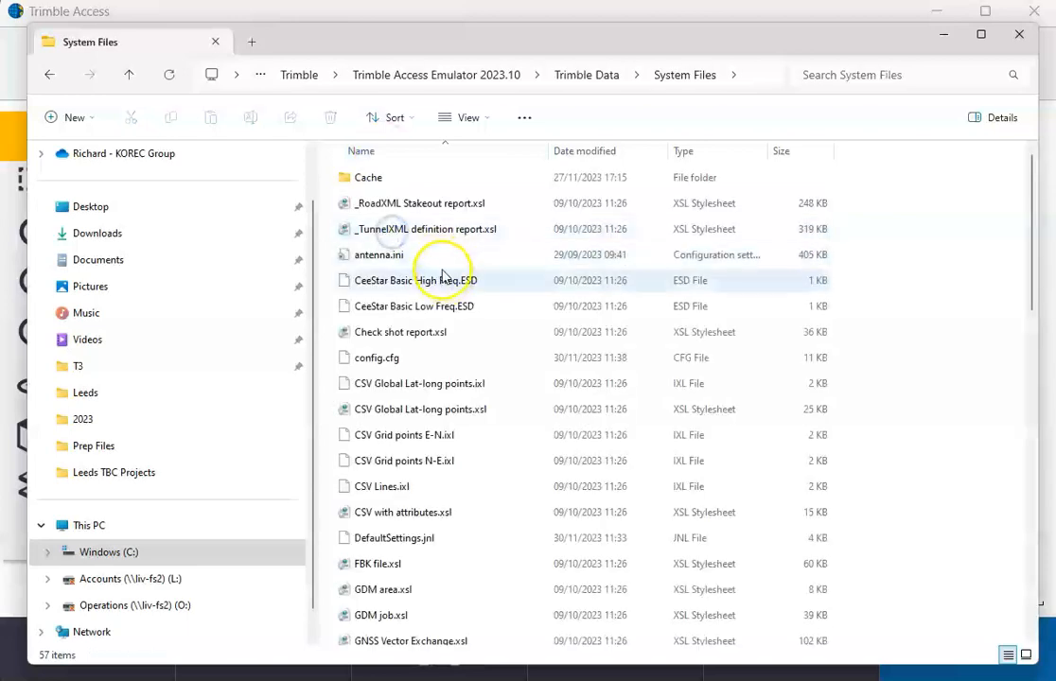
# Look through System Files for the stored style and template files, and minimise the folder window to return to the map
pyautogui.scroll(-7, 443, 279)
pyautogui.scroll(-2, 441, 289)
pyautogui.scroll(6, 441, 289)
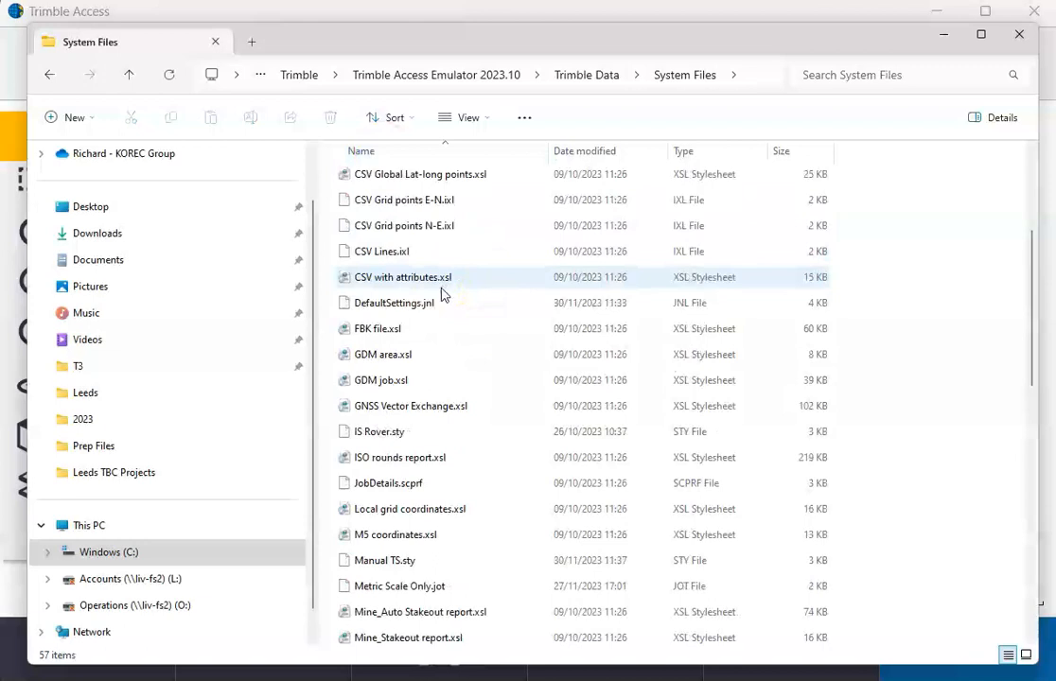
pyautogui.click(460, 323)
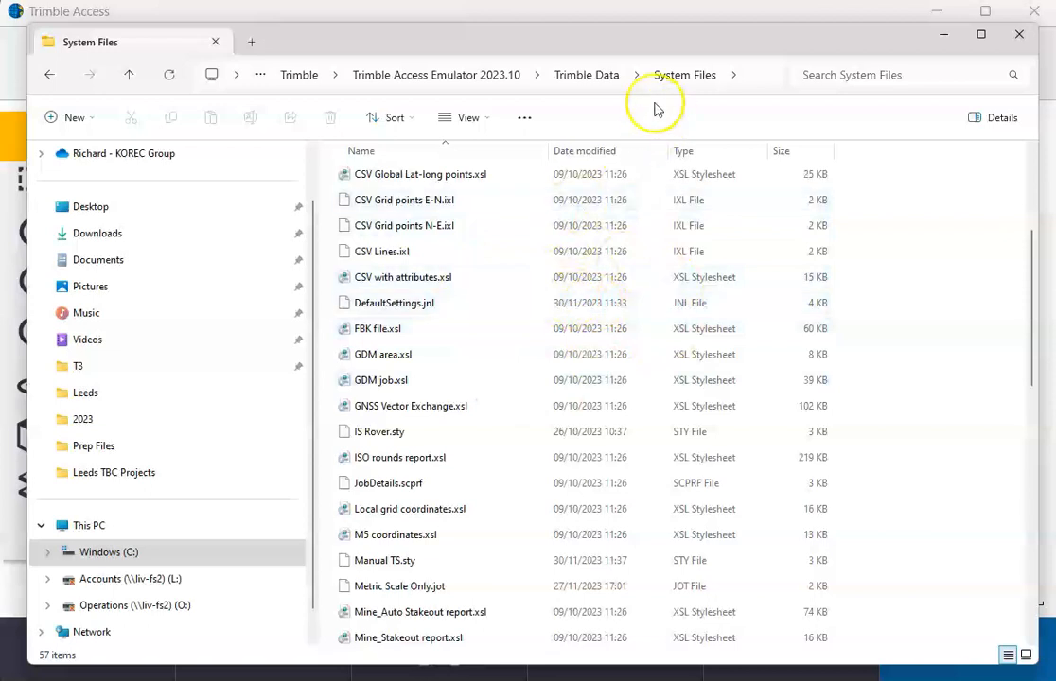
pyautogui.click(942, 42)
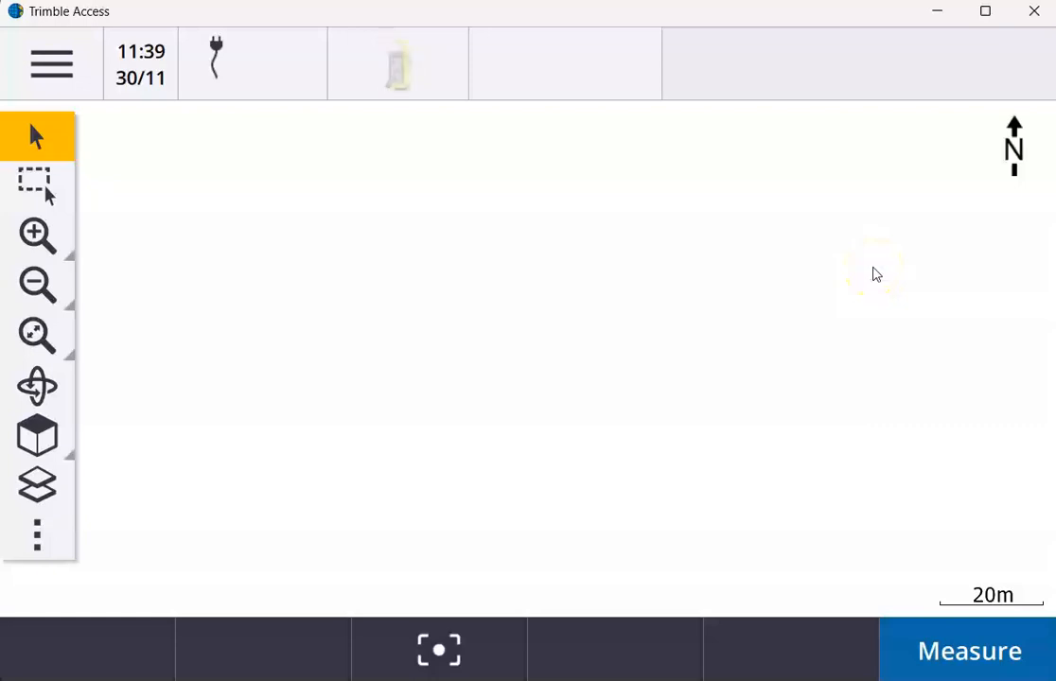
pyautogui.click(774, 285)
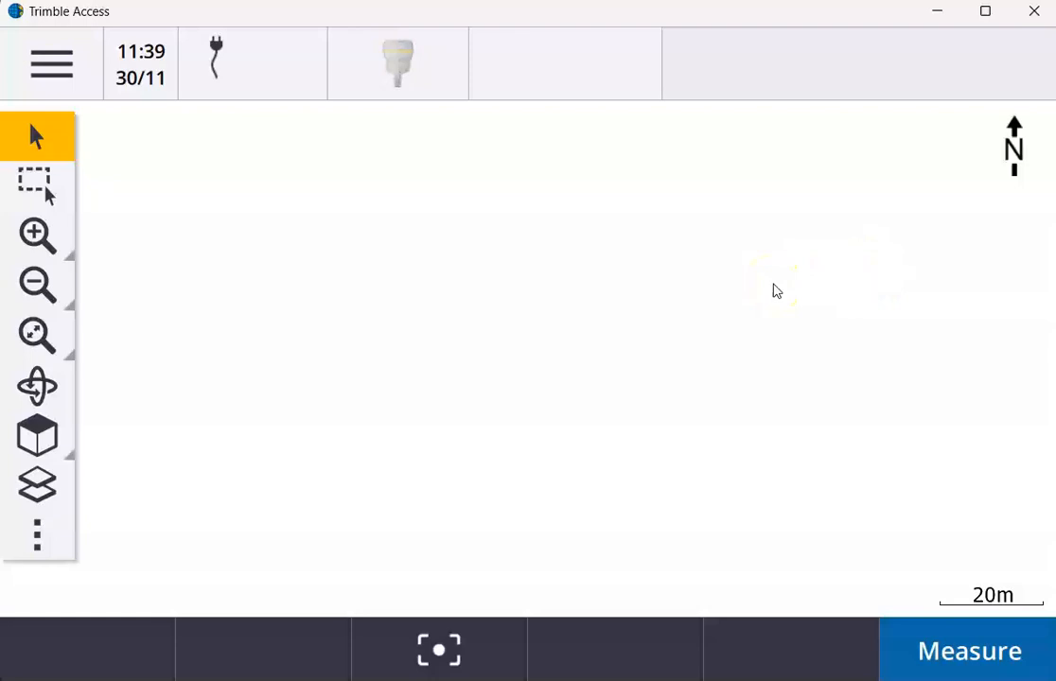
pyautogui.click(570, 309)
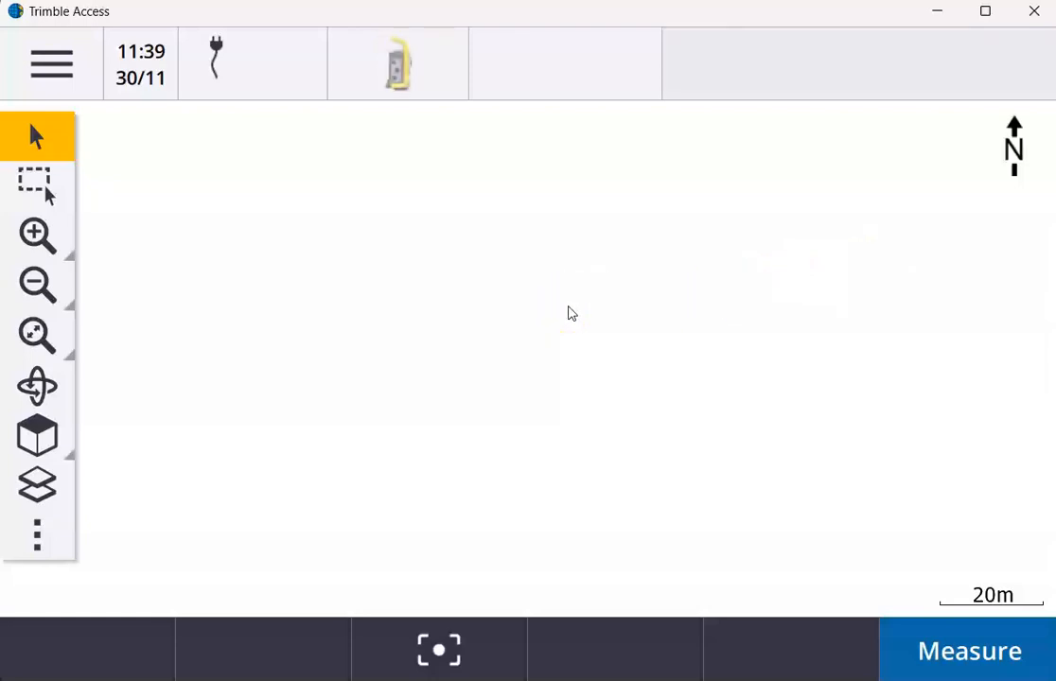
pyautogui.click(372, 287)
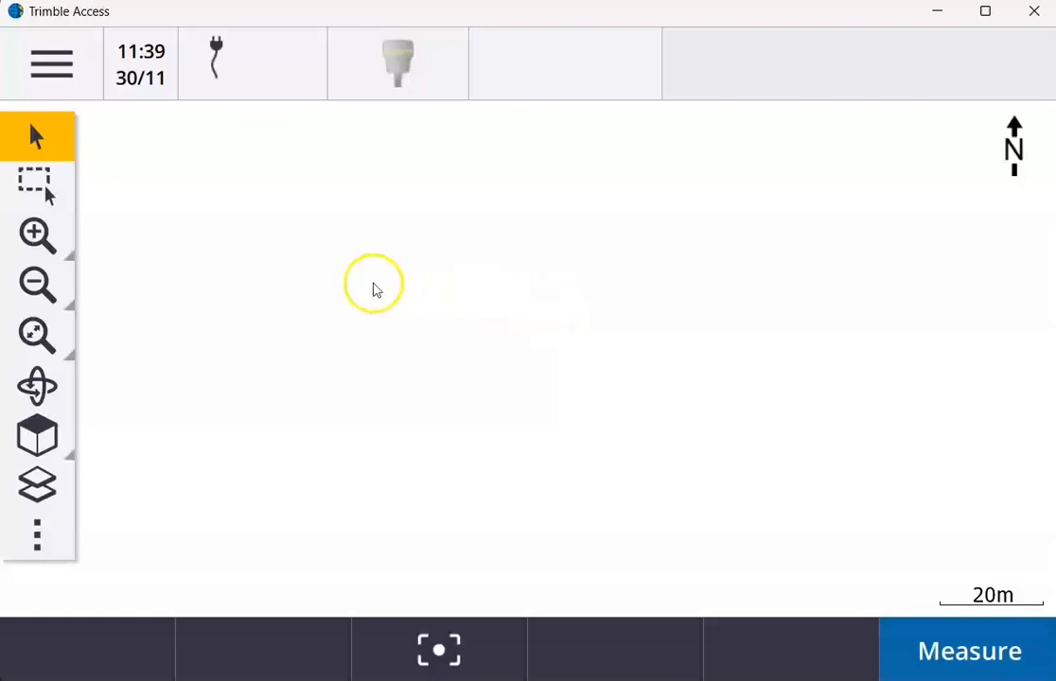
pyautogui.click(408, 294)
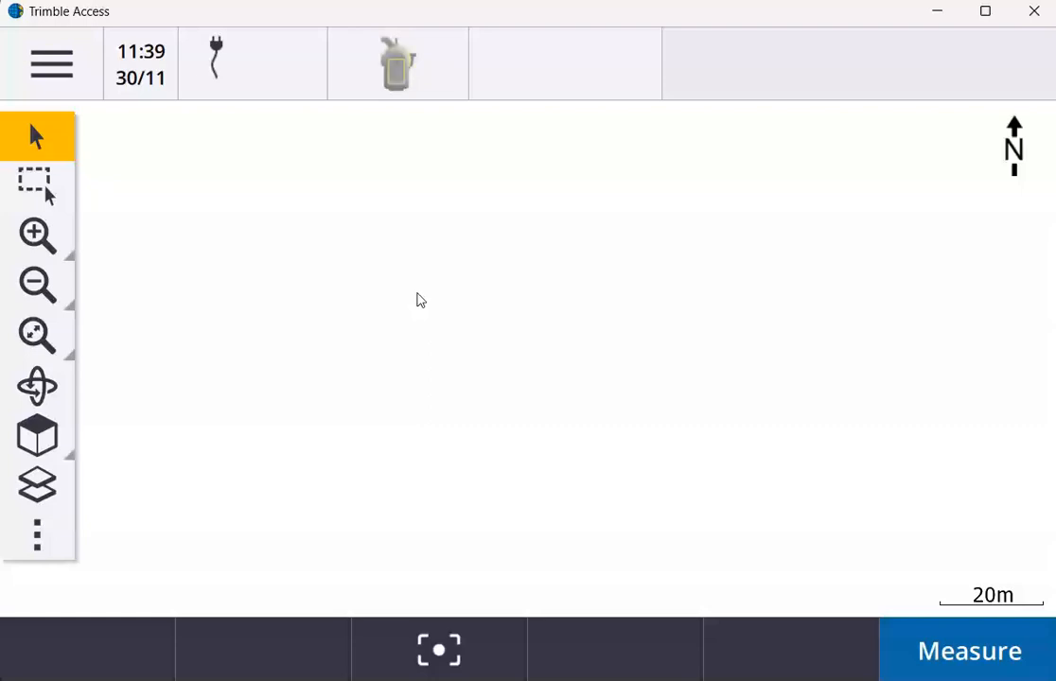
pyautogui.click(318, 316)
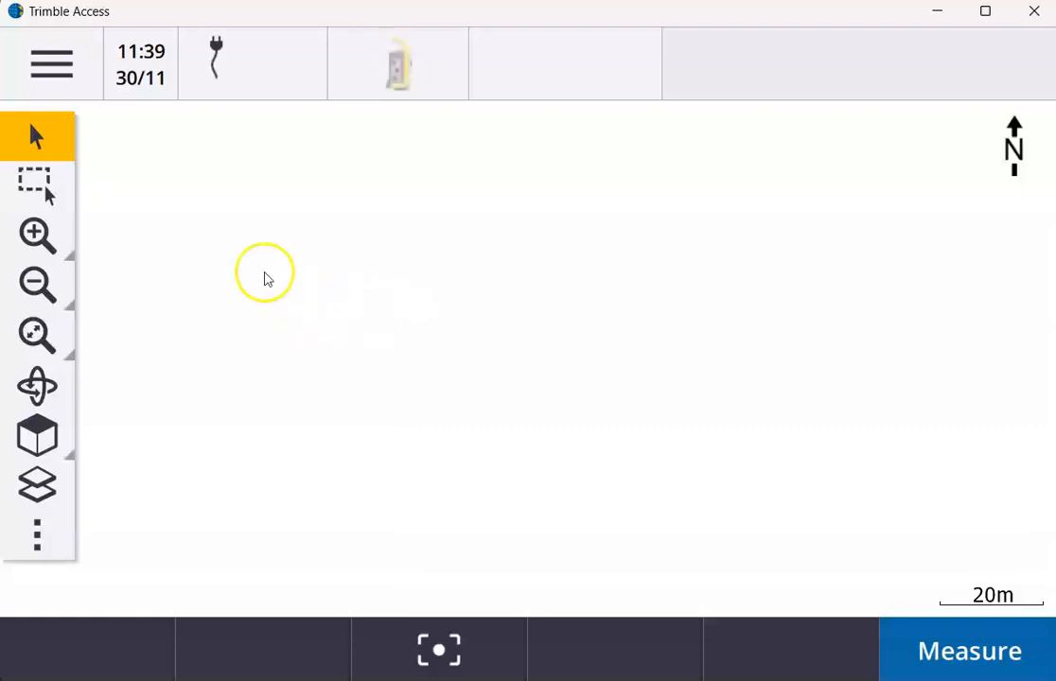
# Start a station setup with the Manual TS style, turn off showing corrections on startup, and accept the corrections
pyautogui.click(52, 68)
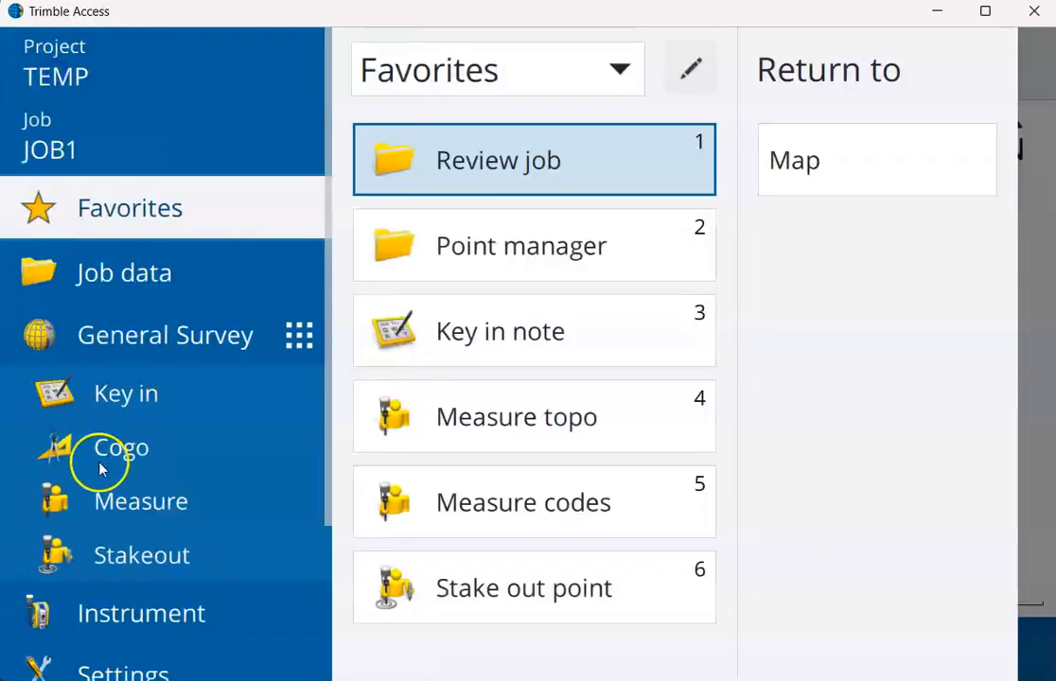
pyautogui.click(139, 504)
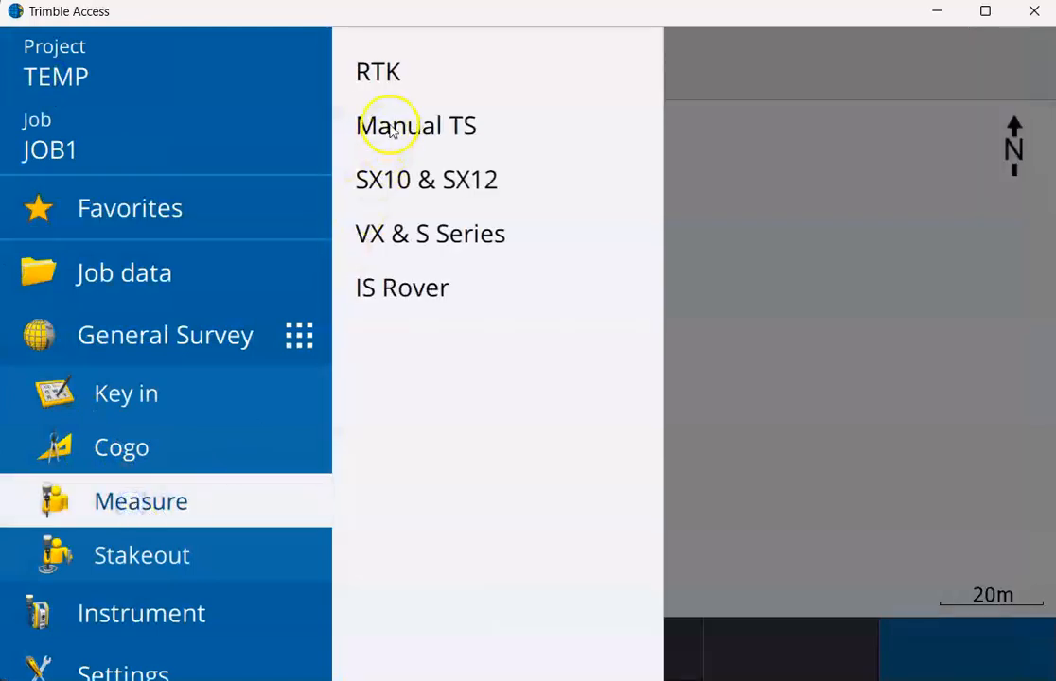
pyautogui.click(438, 132)
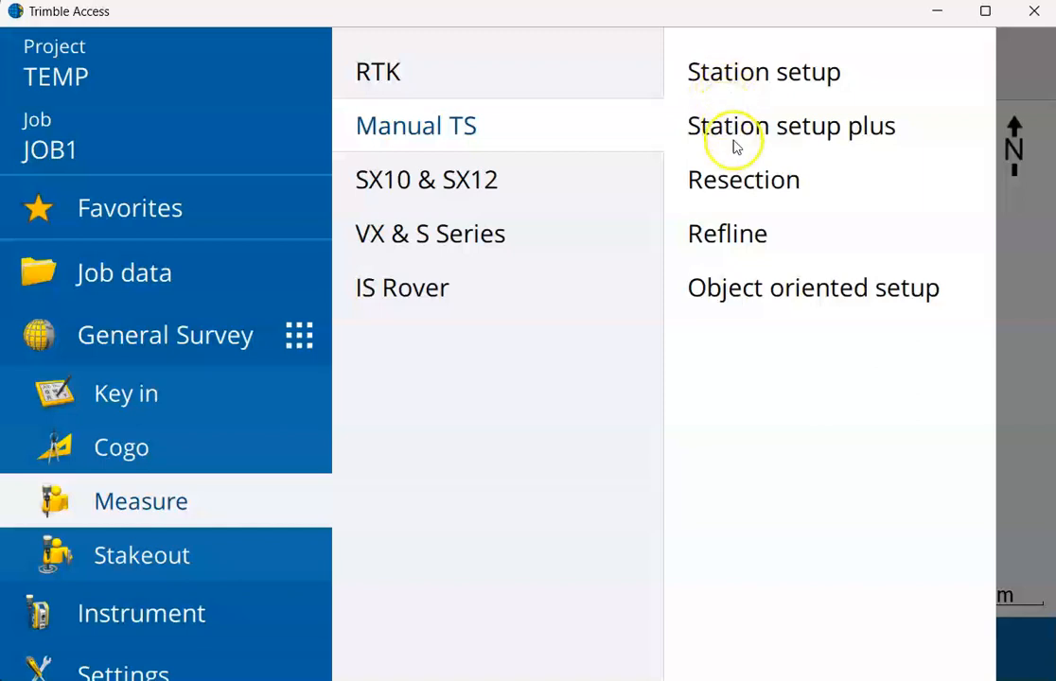
pyautogui.click(799, 82)
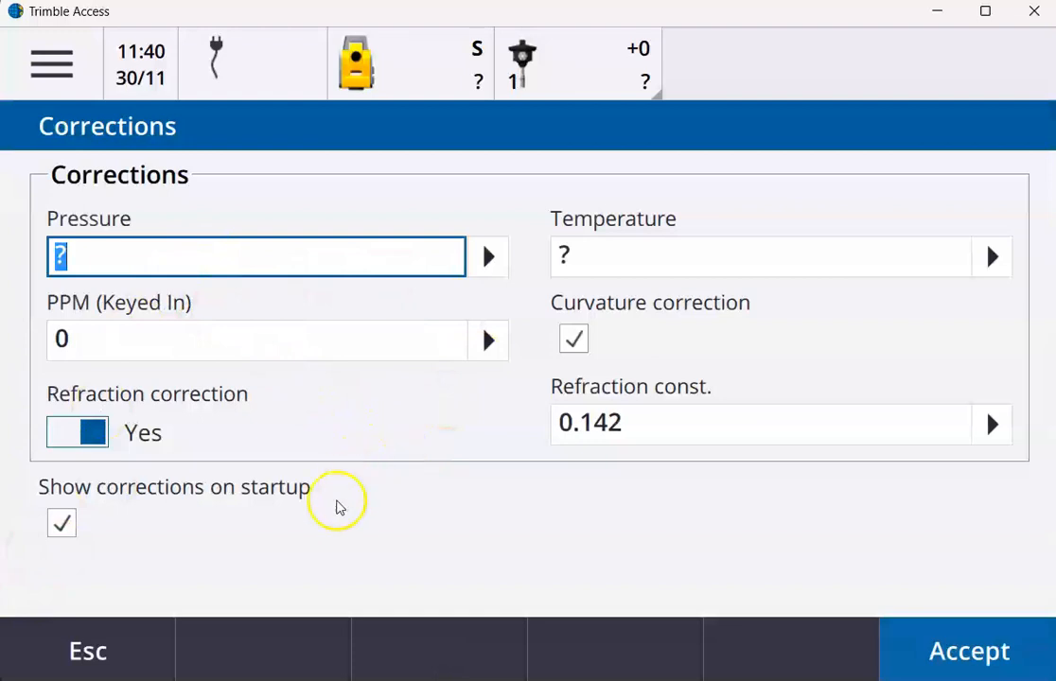
pyautogui.click(62, 532)
pyautogui.click(912, 652)
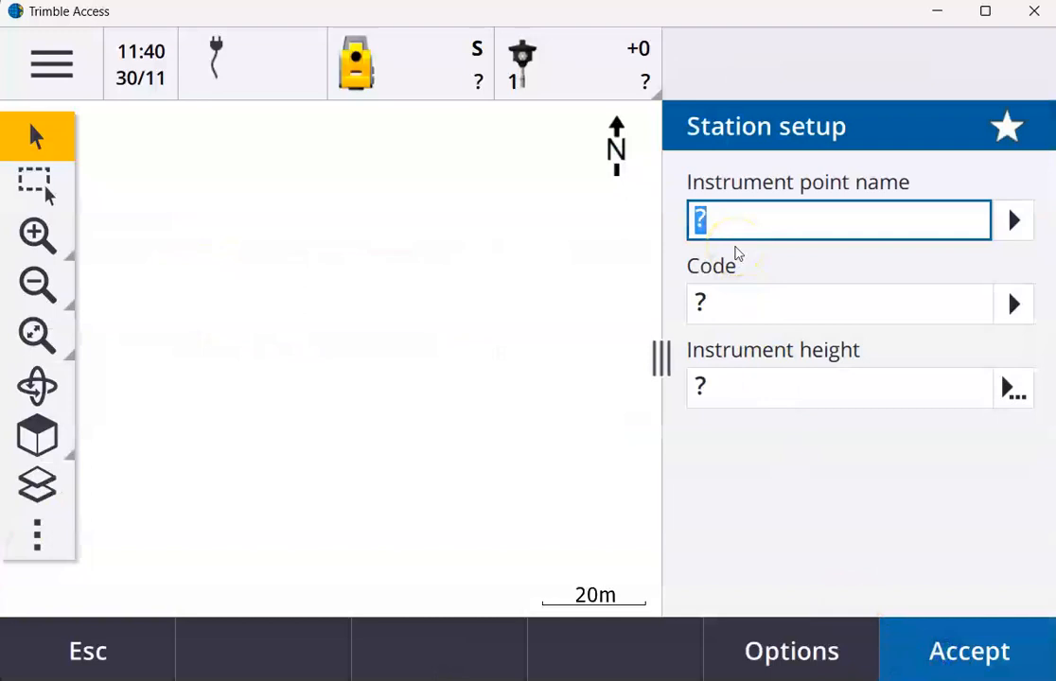
# Name the instrument point A and set the instrument height to 1.5 m
pyautogui.write('A')
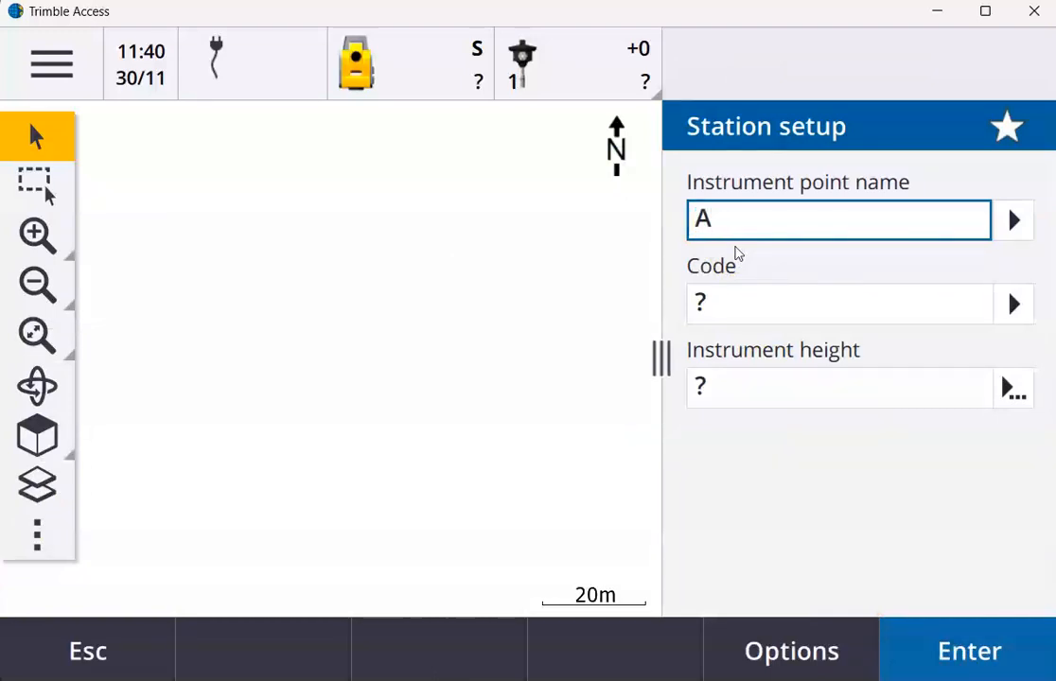
pyautogui.click(785, 393)
pyautogui.write('1')
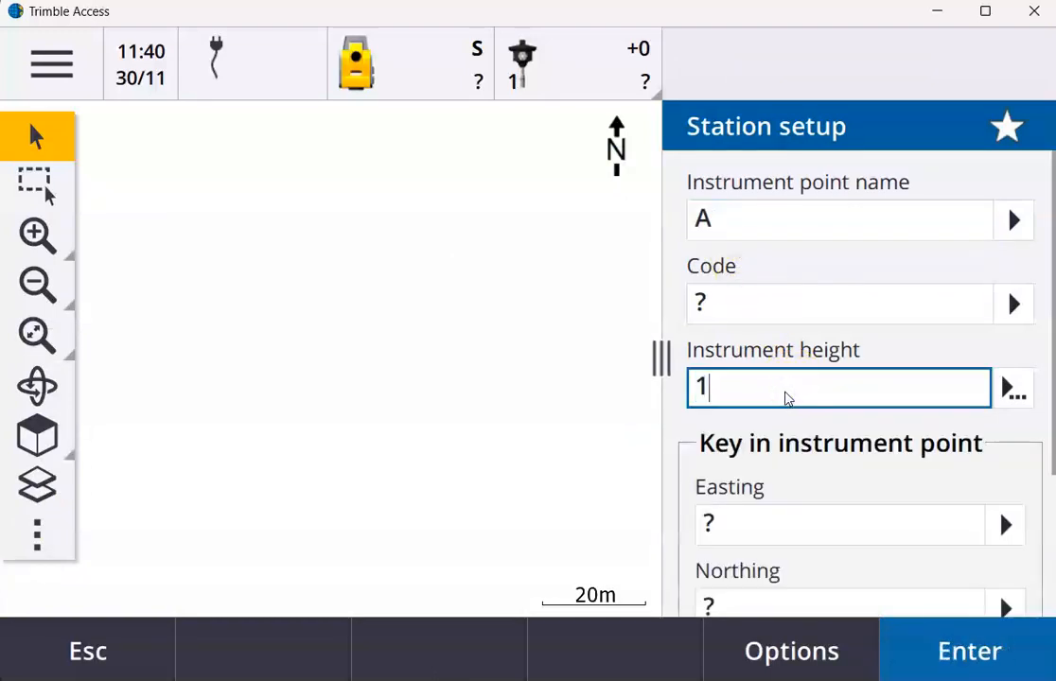
# Key in instrument point A with easting 1000 m, northing 2000 m and elevation 50, mark it as a control point, and accept
pyautogui.scroll(-5, 771, 419)
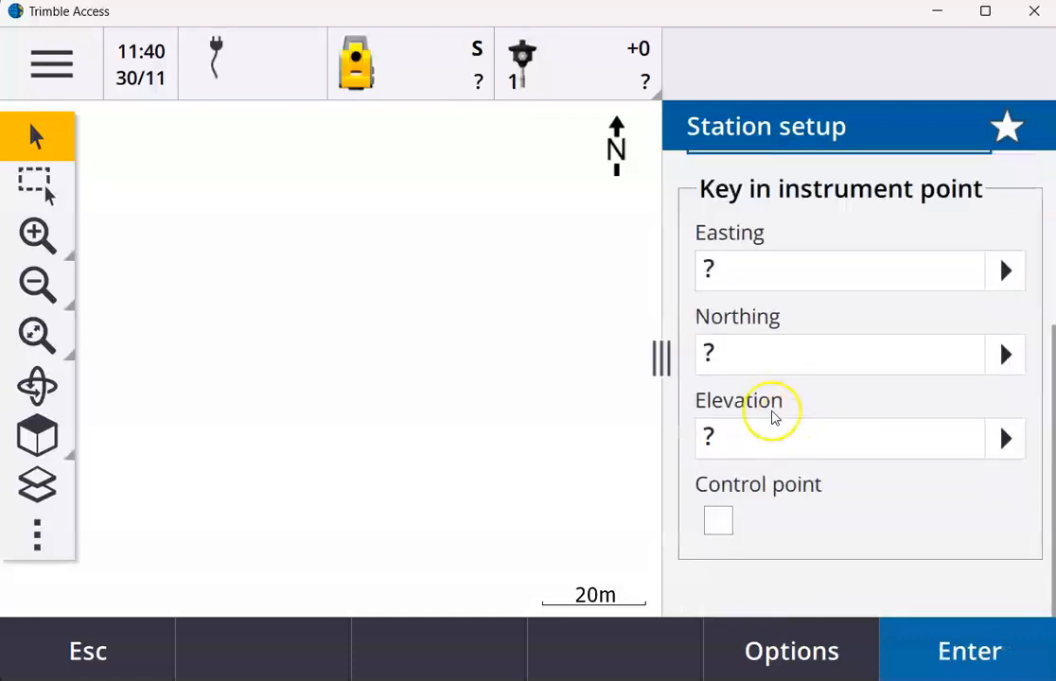
pyautogui.scroll(1, 743, 313)
pyautogui.click(744, 316)
pyautogui.write('1000')
pyautogui.press('Tab')
pyautogui.write('20')
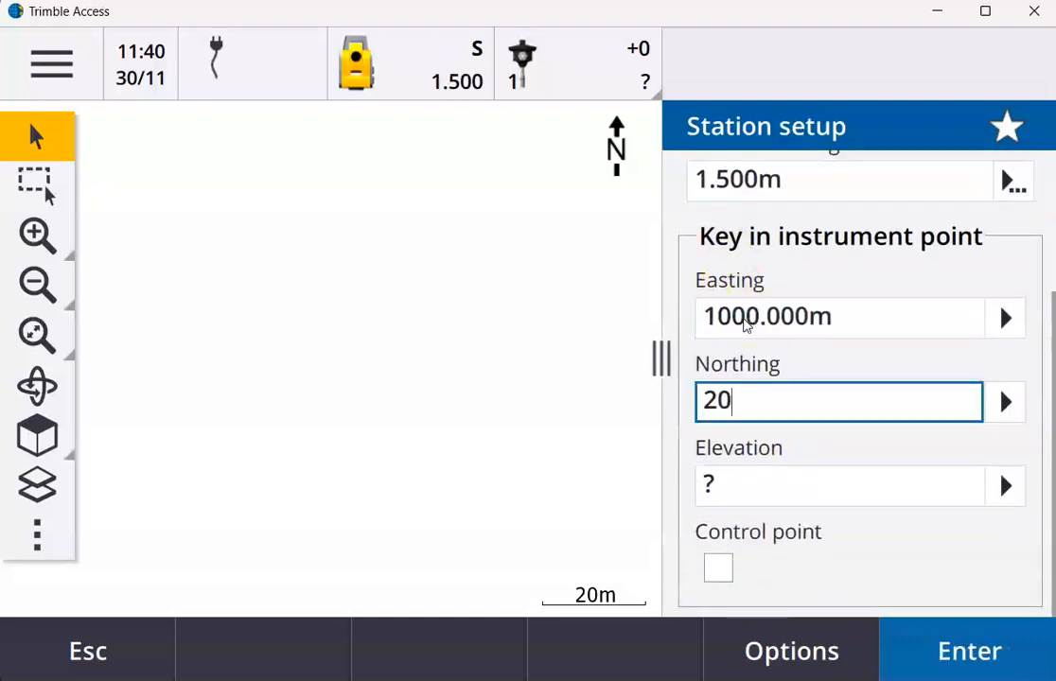
pyautogui.press('Tab')
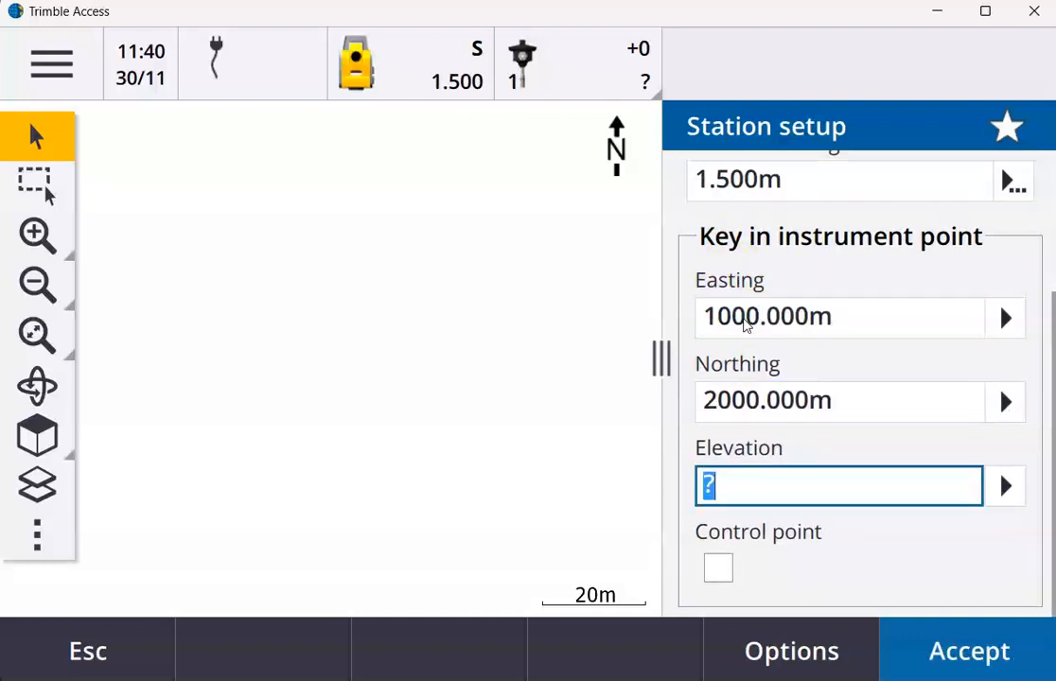
pyautogui.write('50')
pyautogui.click(745, 479)
pyautogui.click(719, 561)
pyautogui.click(990, 651)
# Set backsight point B with height 1.5 m, azimuth 0 and the Angles and distance method, and start its measurement
pyautogui.click(701, 245)
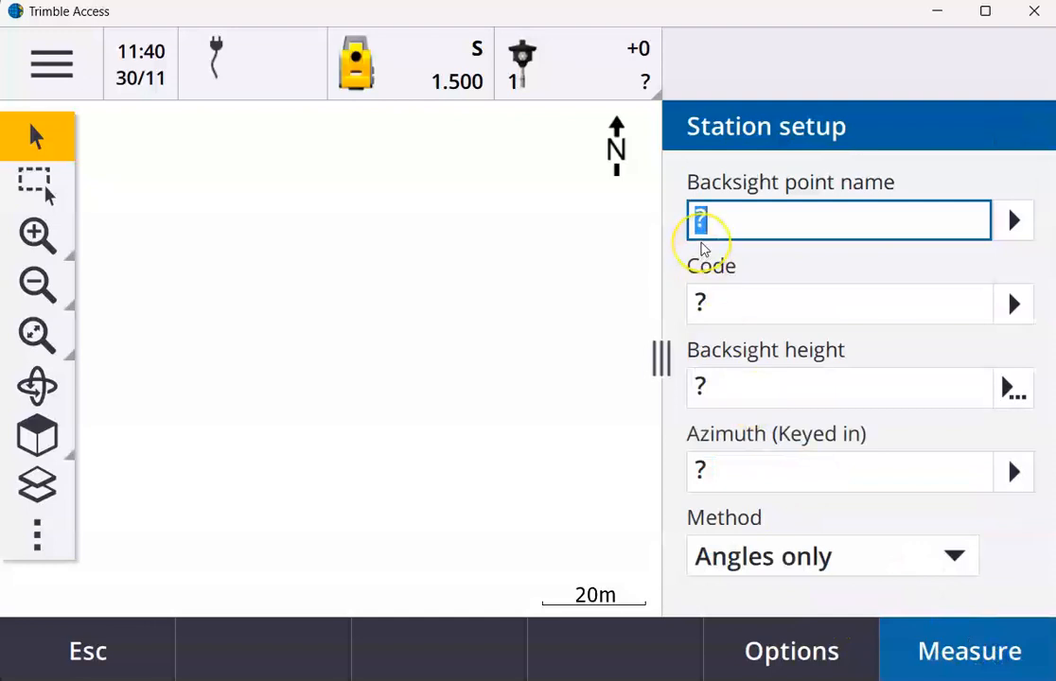
pyautogui.write('B')
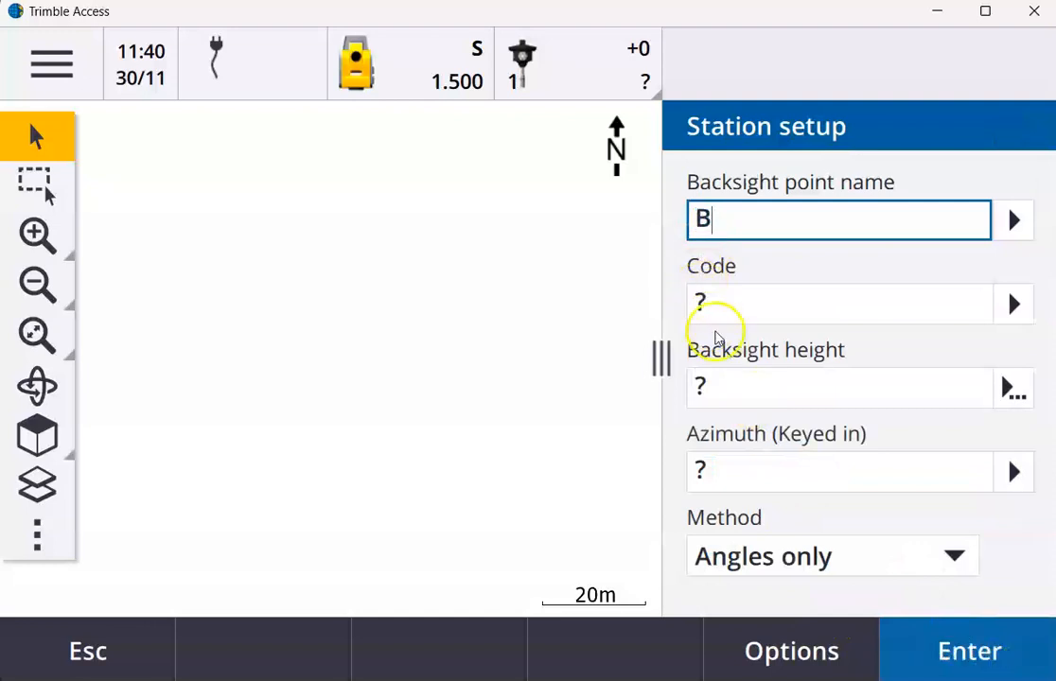
pyautogui.click(747, 396)
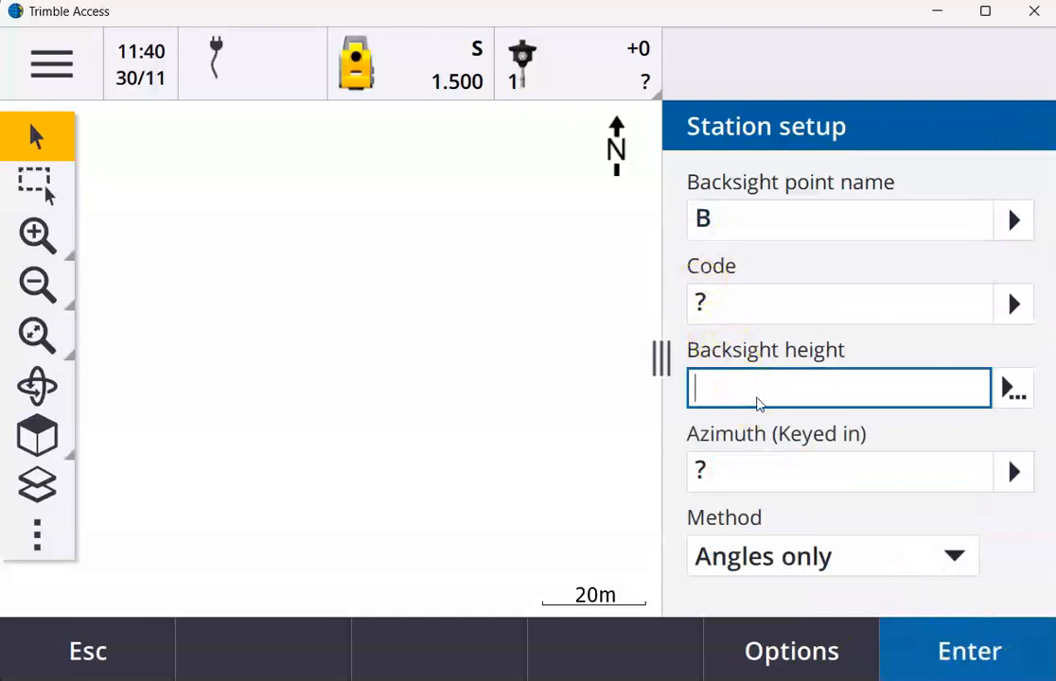
pyautogui.click(755, 472)
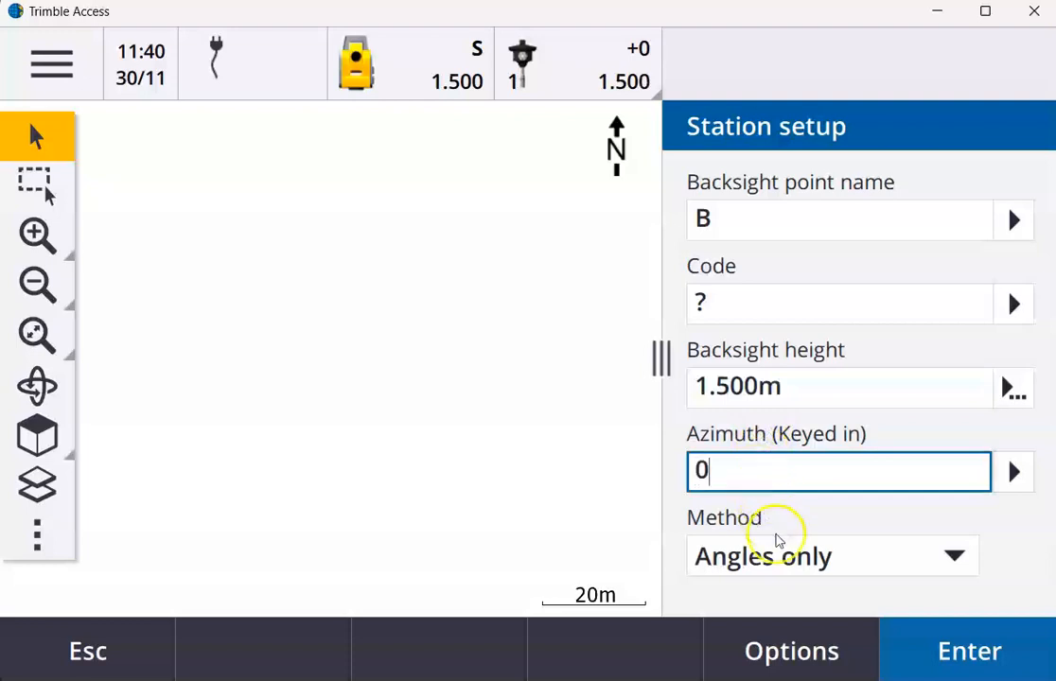
pyautogui.click(880, 563)
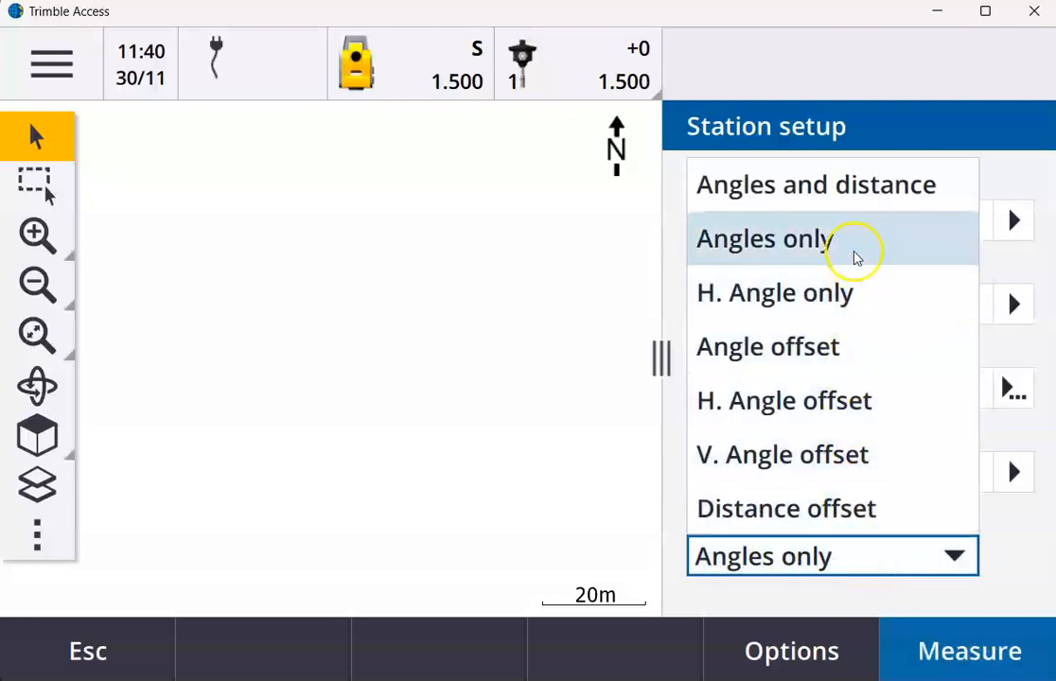
pyautogui.click(833, 189)
pyautogui.click(985, 664)
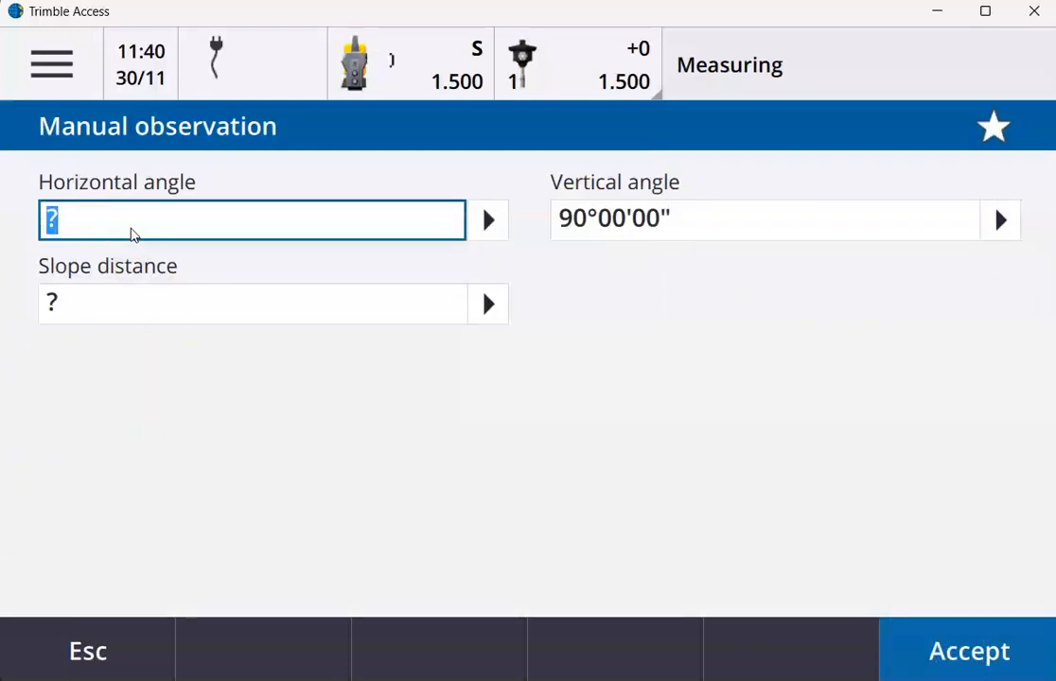
# Enter the backsight observation with horizontal angle 0°, vertical angle 90° and slope distance 40 m, and store the station setup
pyautogui.write('0')
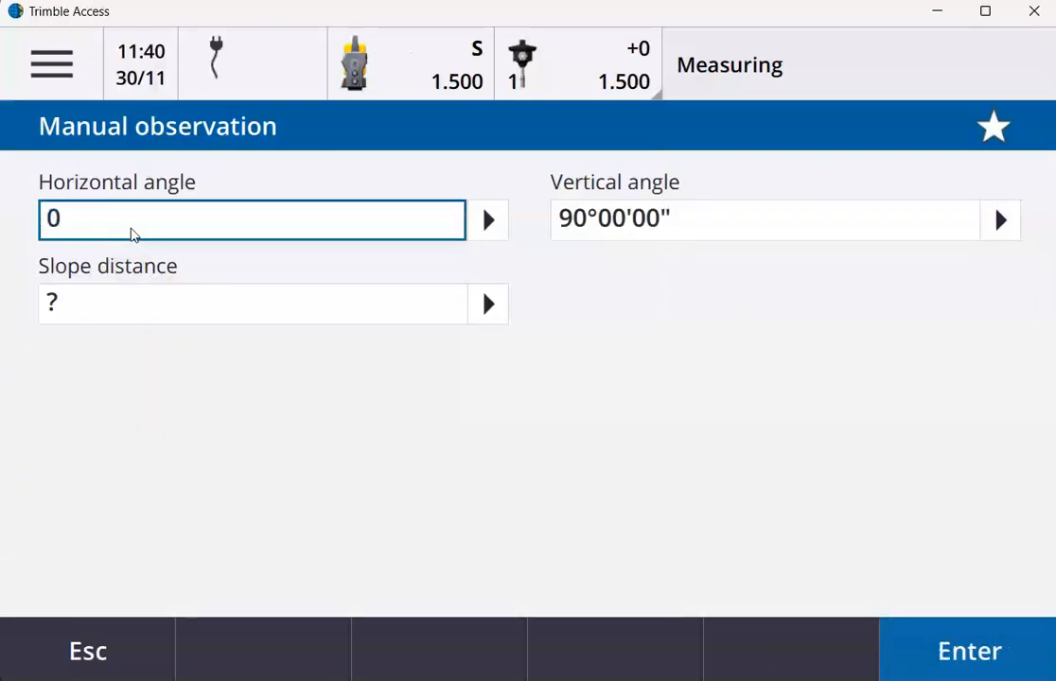
pyautogui.press('Tab')
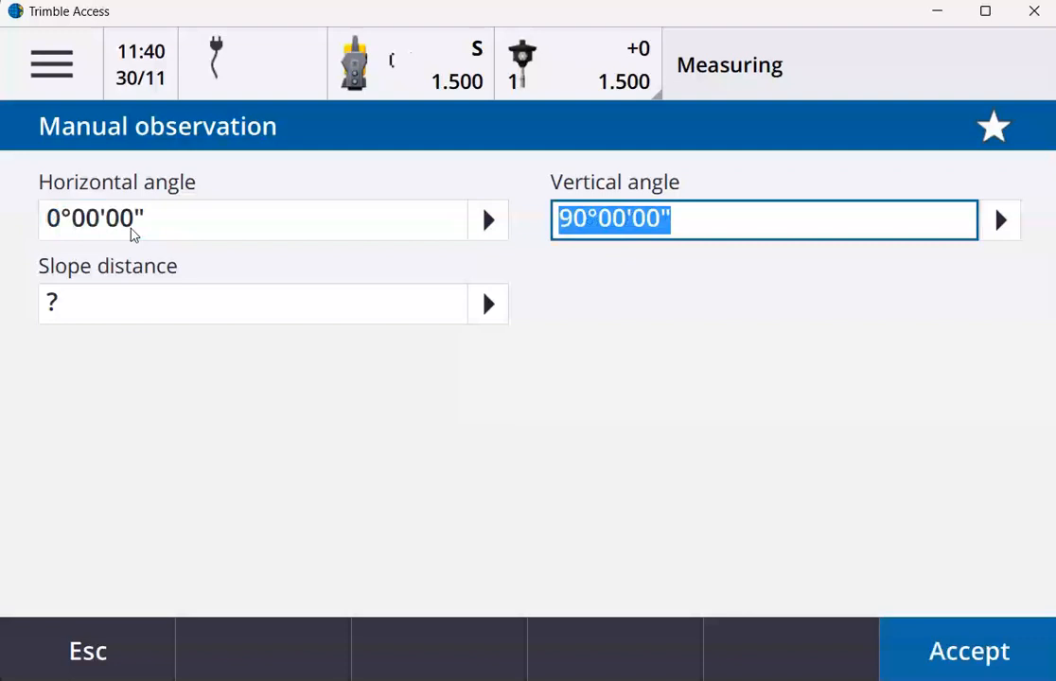
pyautogui.press('Tab')
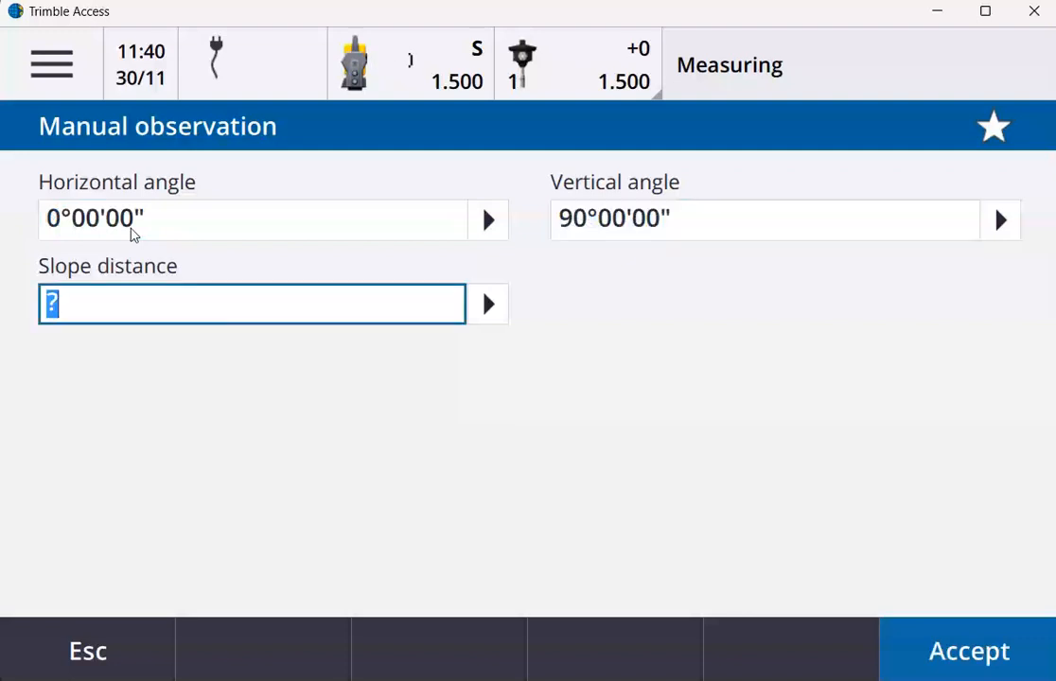
pyautogui.write('40.000m')
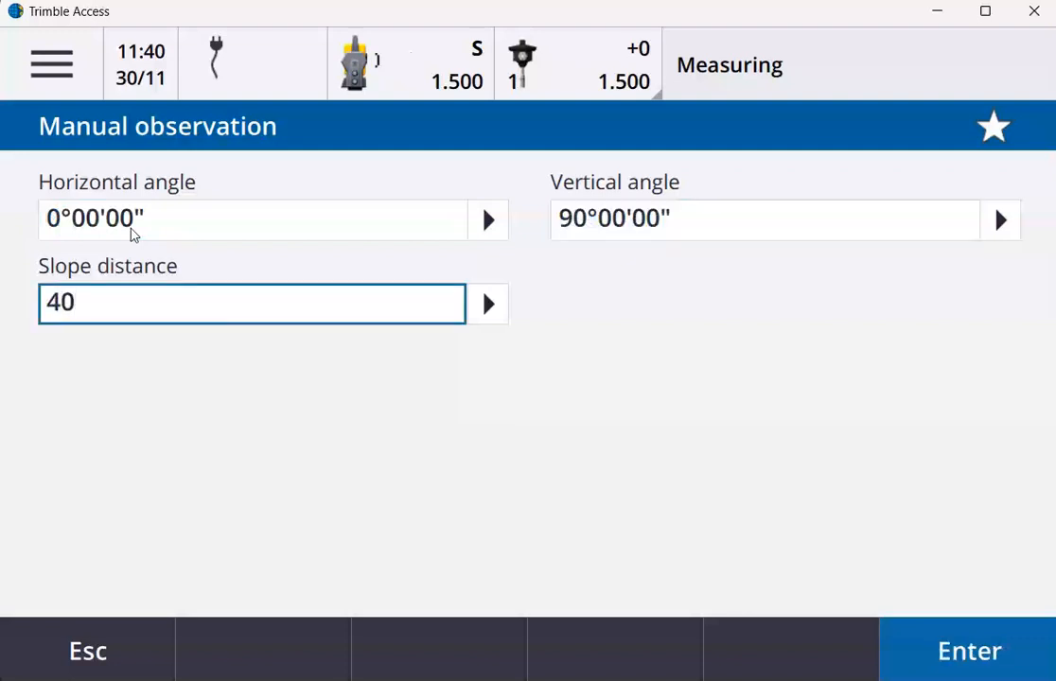
pyautogui.click(985, 665)
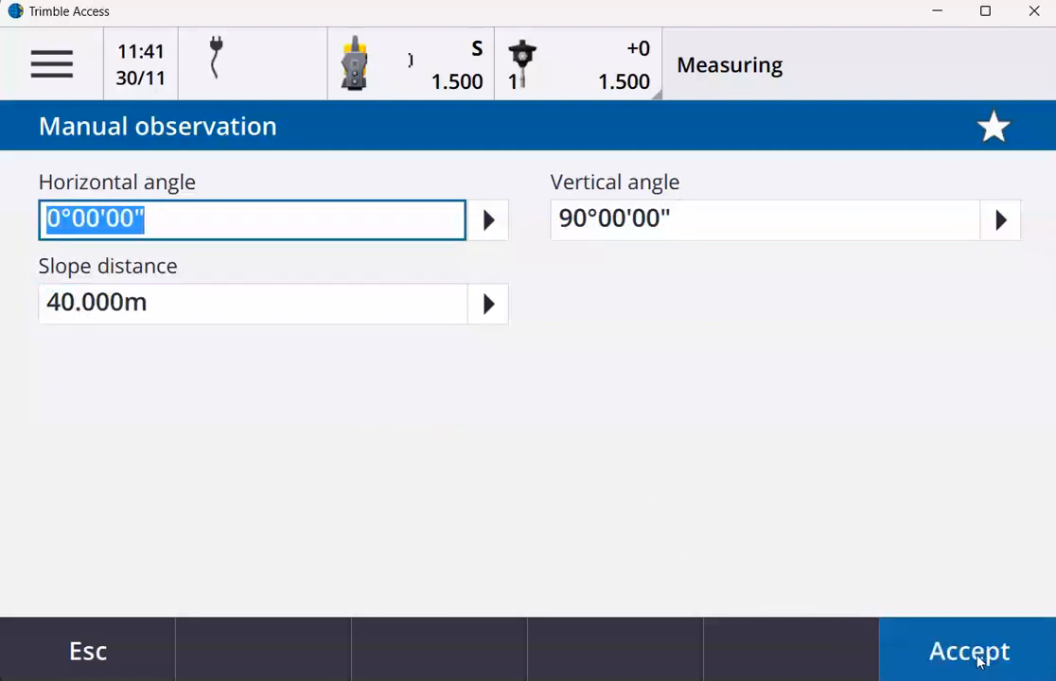
pyautogui.click(982, 663)
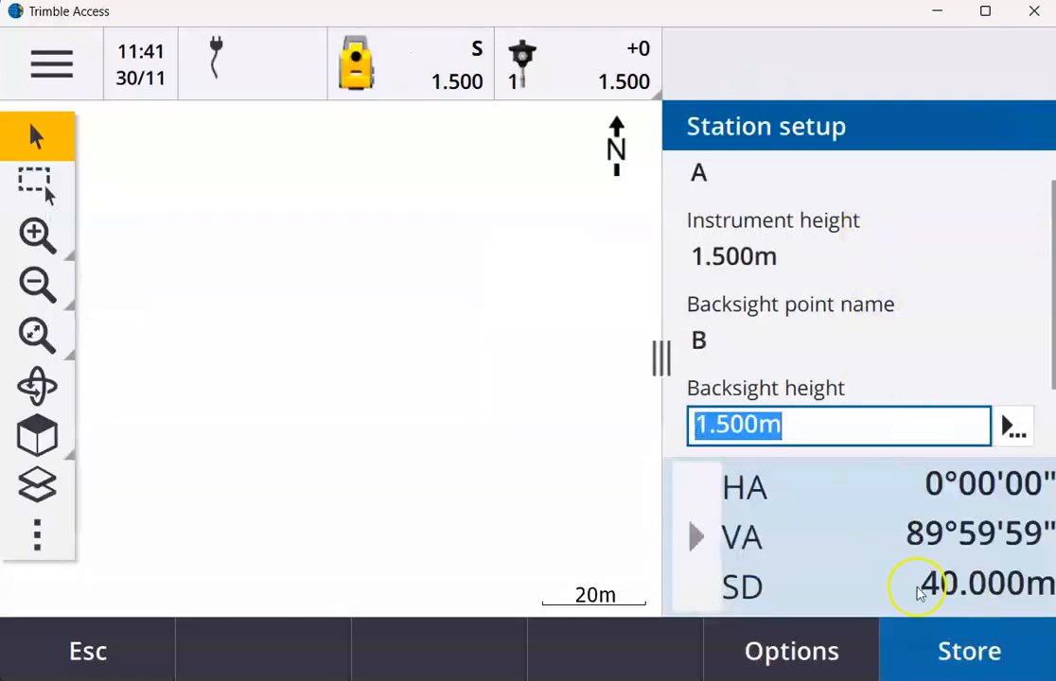
pyautogui.click(988, 660)
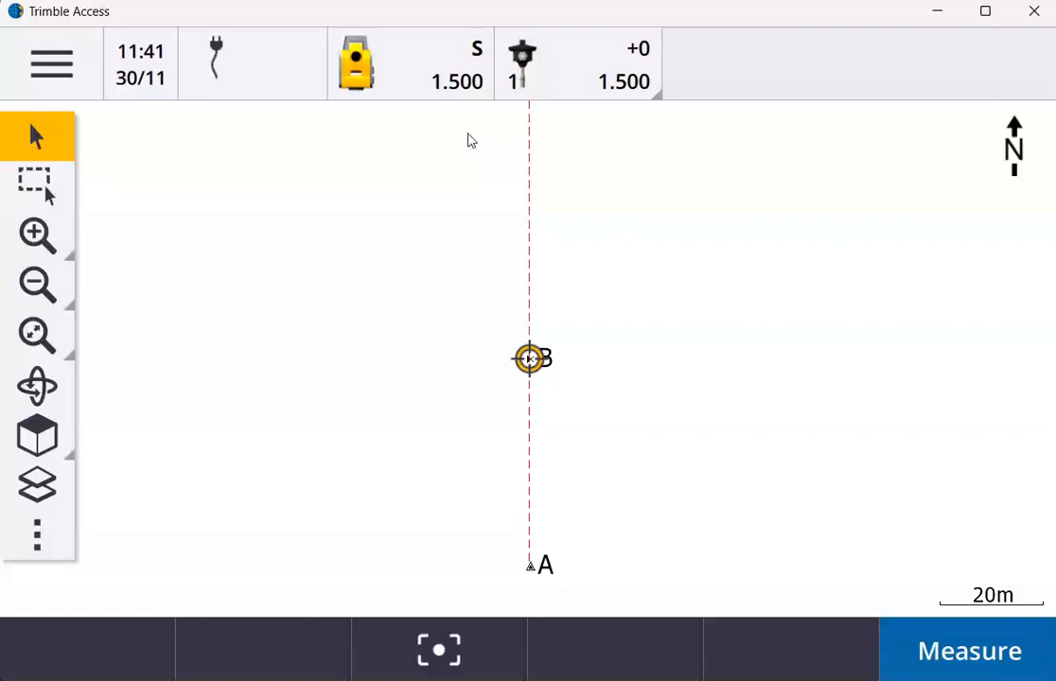
# Start a topo measurement for point 10 with code SL and a target height of 2 m
pyautogui.click(989, 653)
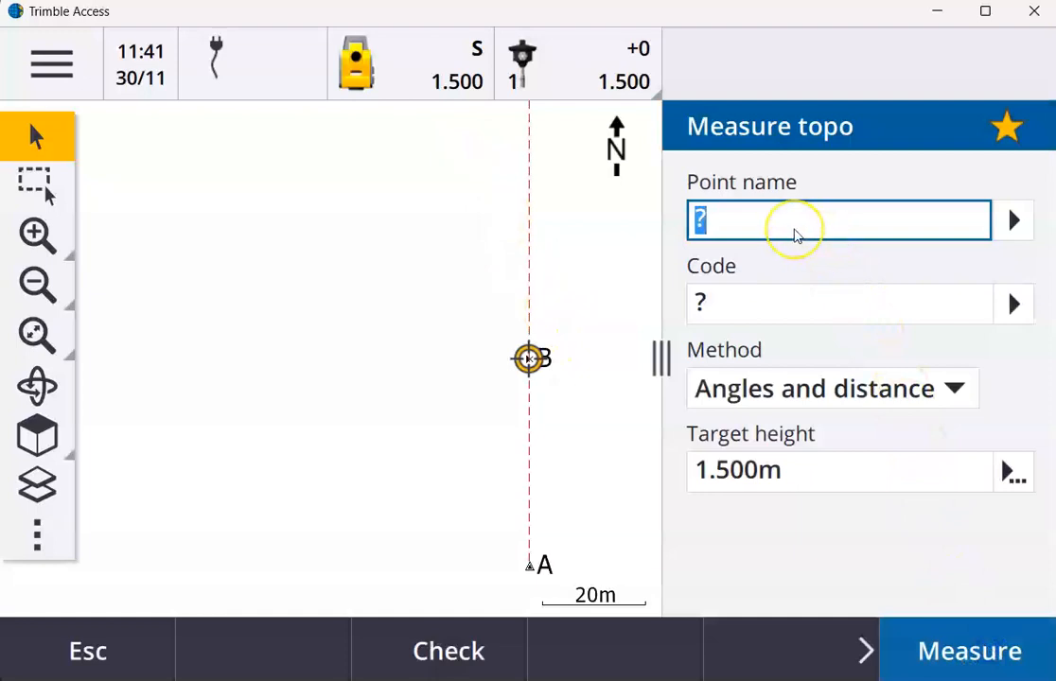
pyautogui.write('1')
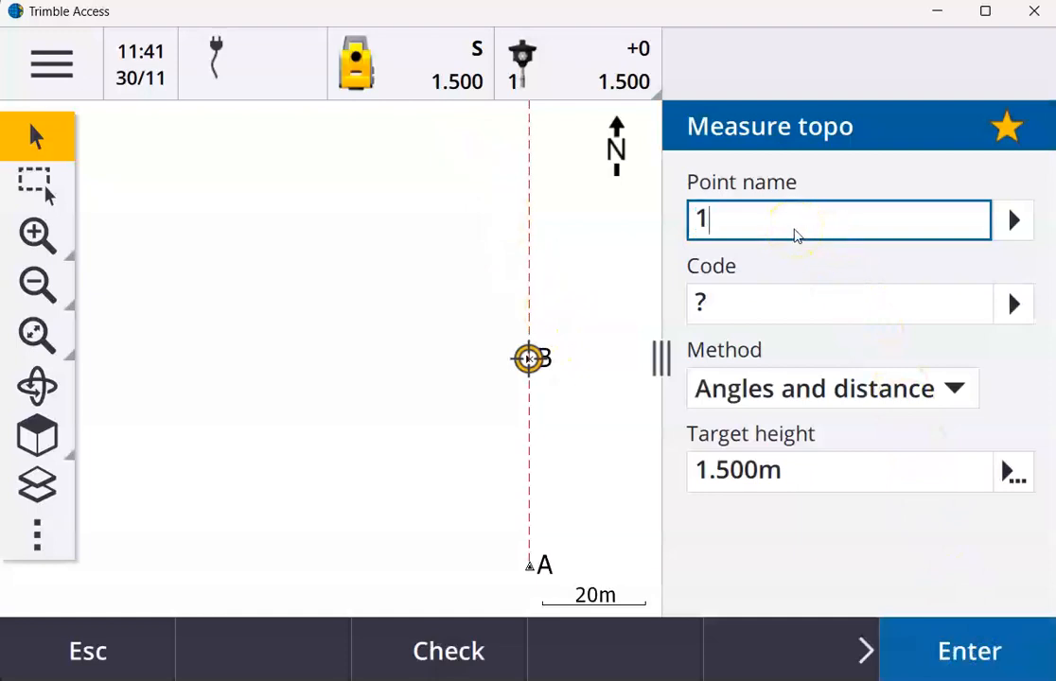
pyautogui.write('0')
pyautogui.press('Return')
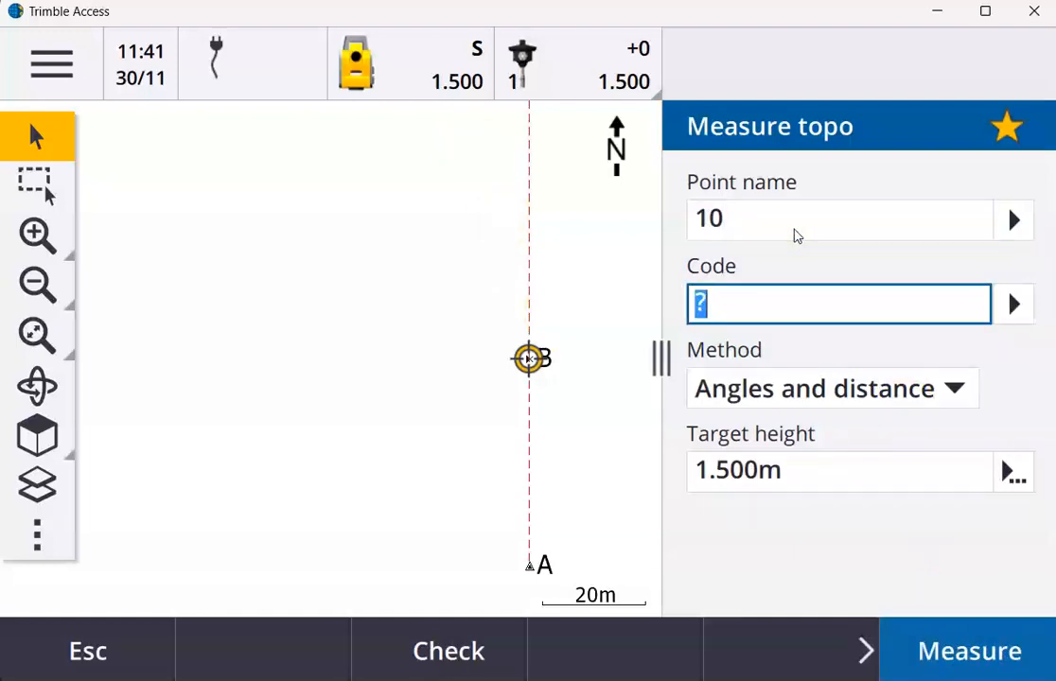
pyautogui.write('SL')
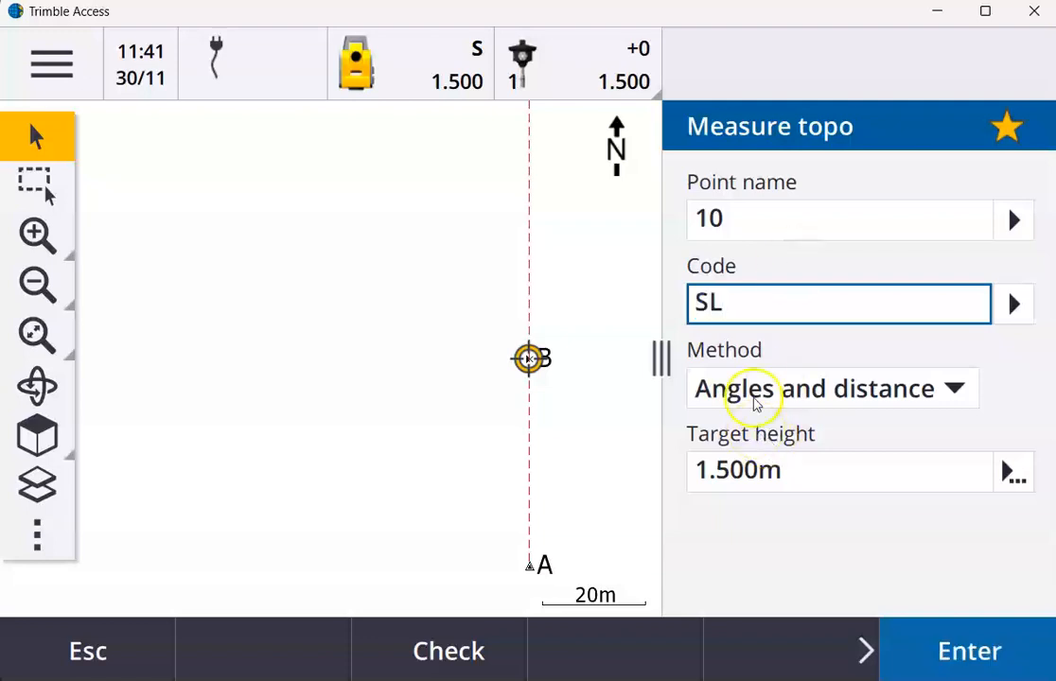
pyautogui.click(791, 472)
pyautogui.doubleClick(793, 473)
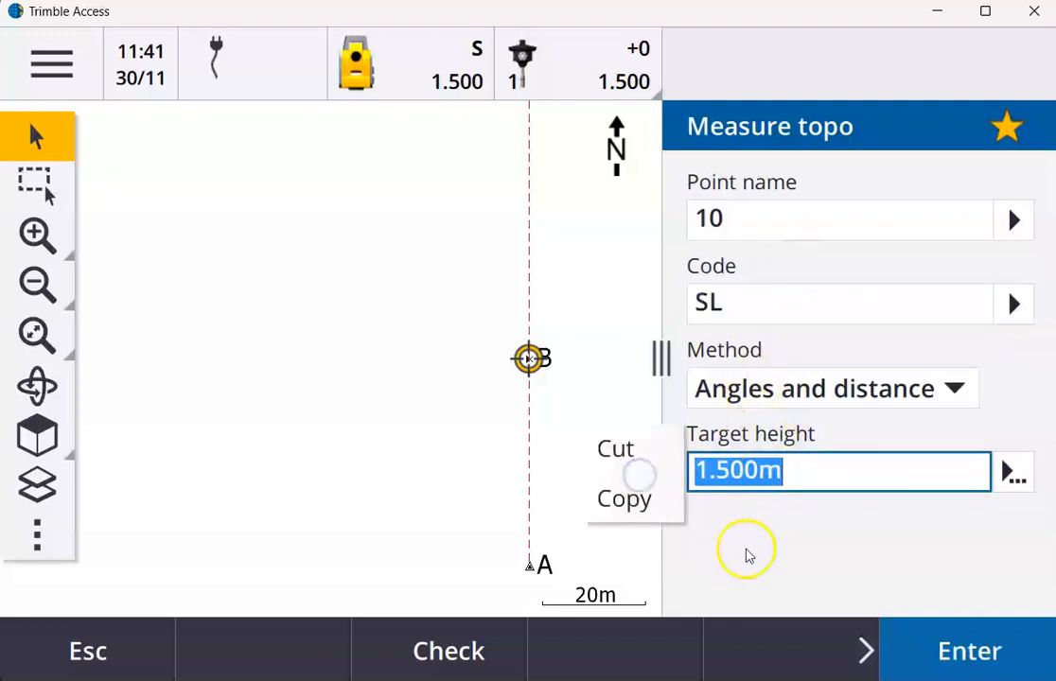
pyautogui.write('2')
pyautogui.press('Return')
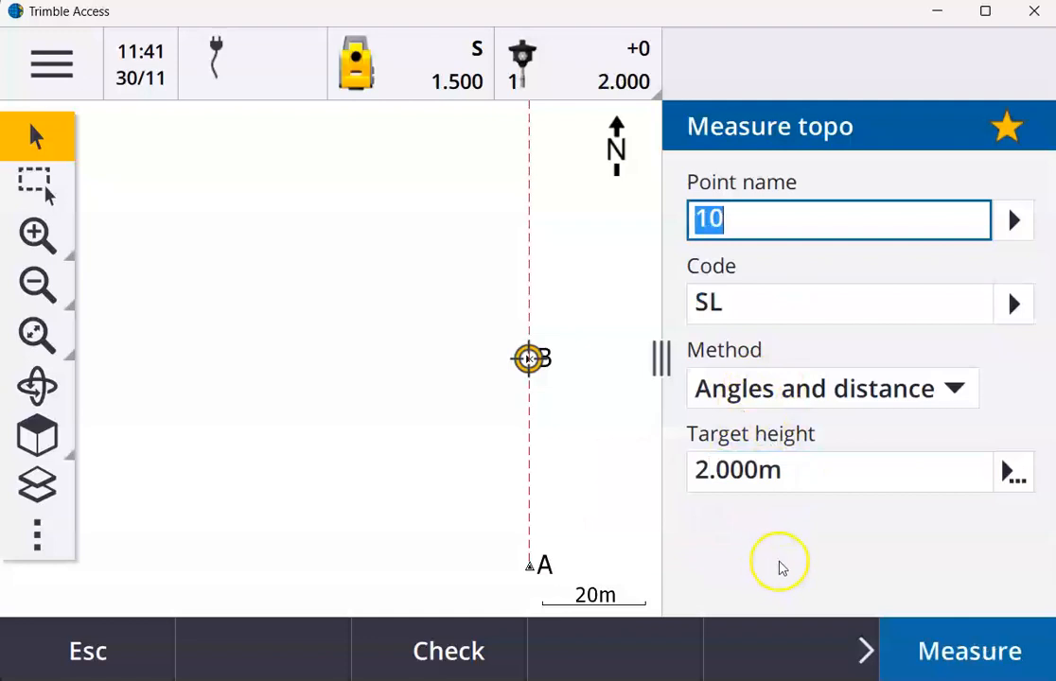
# Measure point 10 with a manual observation of horizontal angle 90°, vertical angle 90° and slope distance 25 m
pyautogui.click(969, 647)
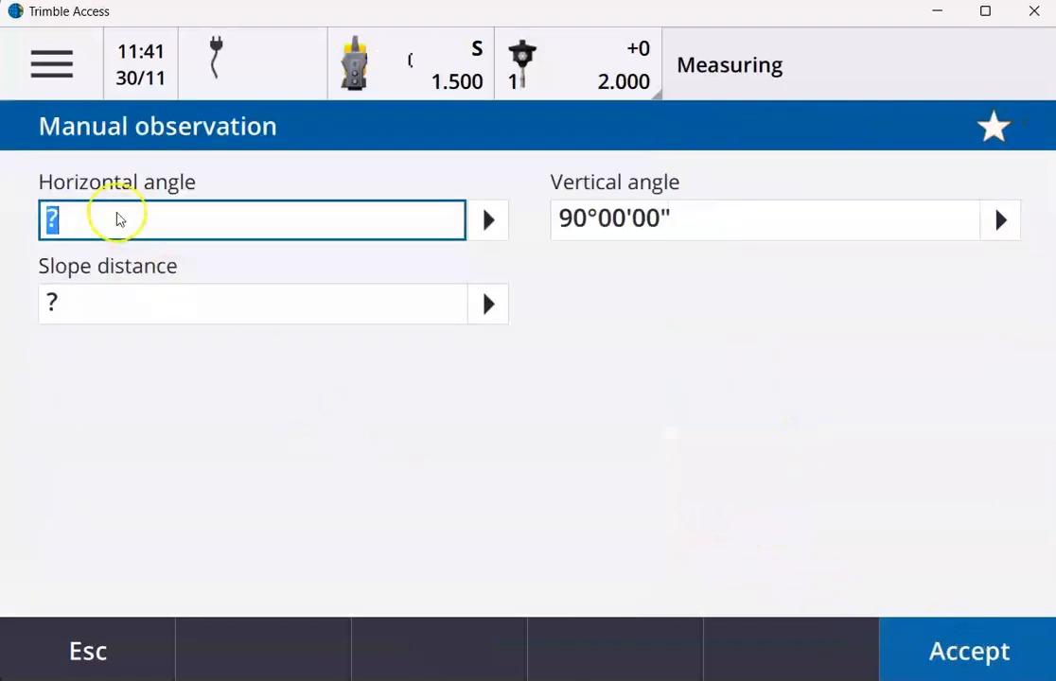
pyautogui.write('90')
pyautogui.press('Return')
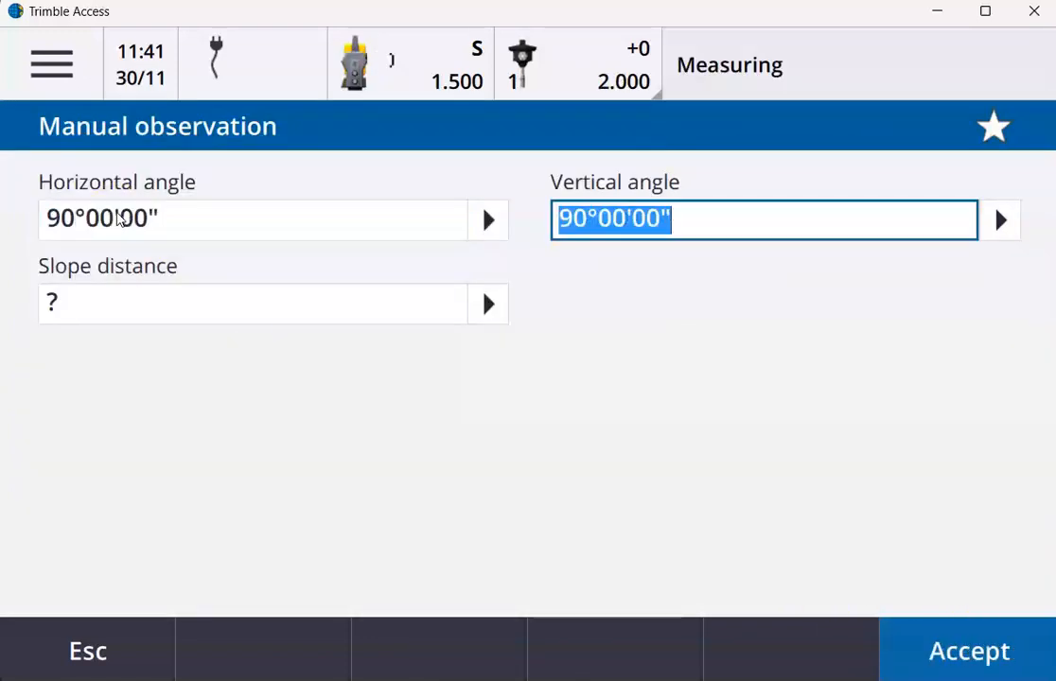
pyautogui.press('Return')
pyautogui.write('25')
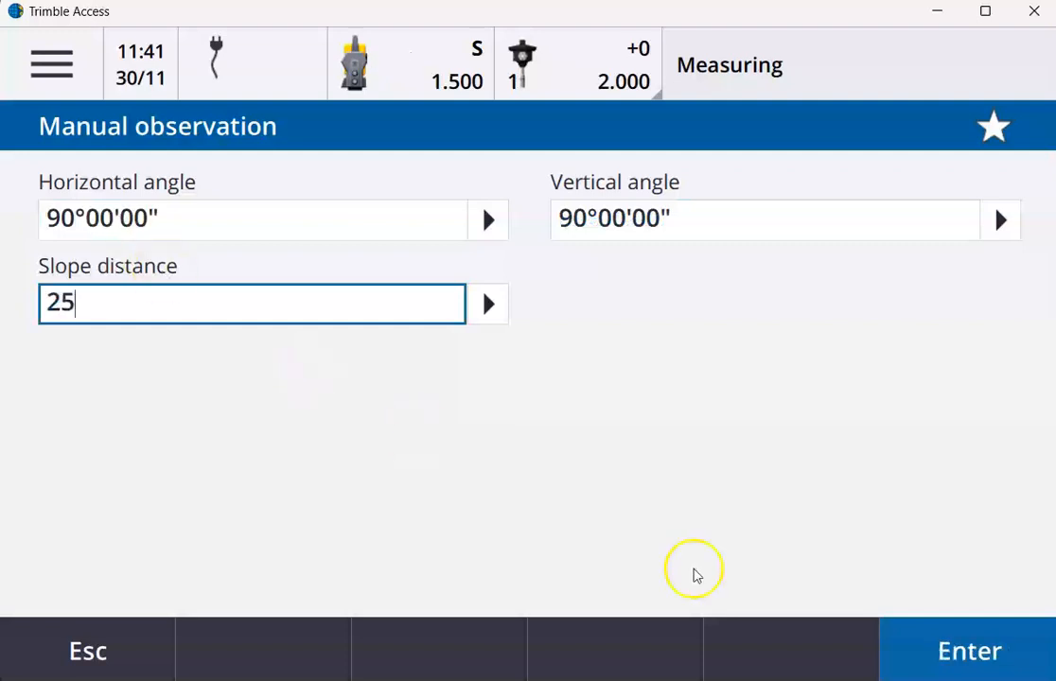
pyautogui.click(975, 658)
pyautogui.click(998, 667)
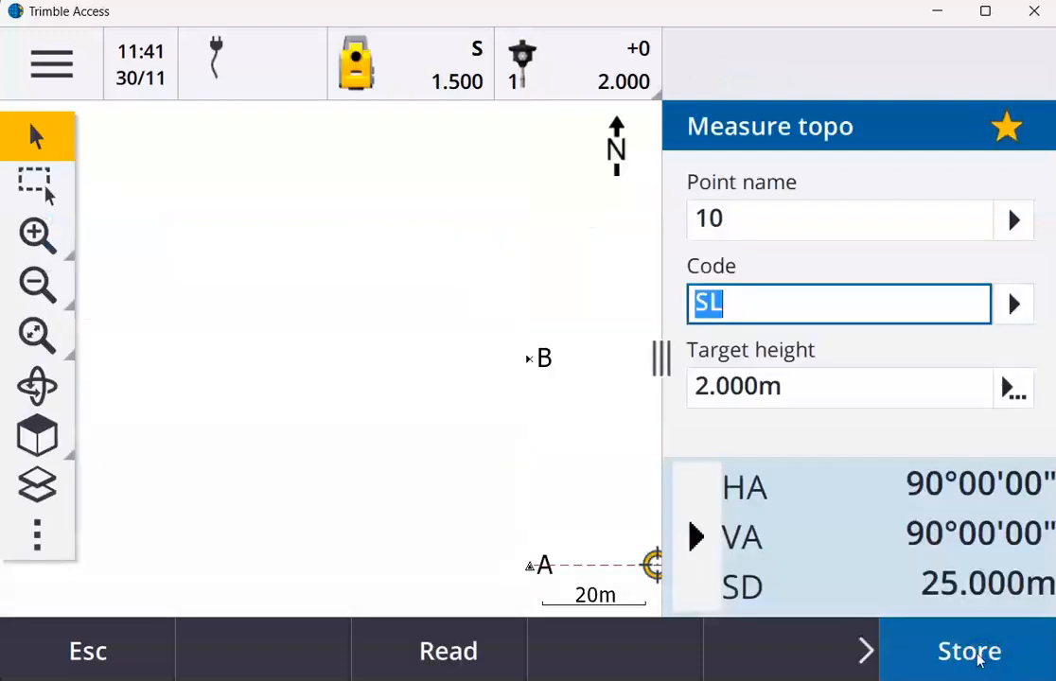
# Store the observation for point 10, and close the topo measurement to show all points on the map
pyautogui.click(974, 652)
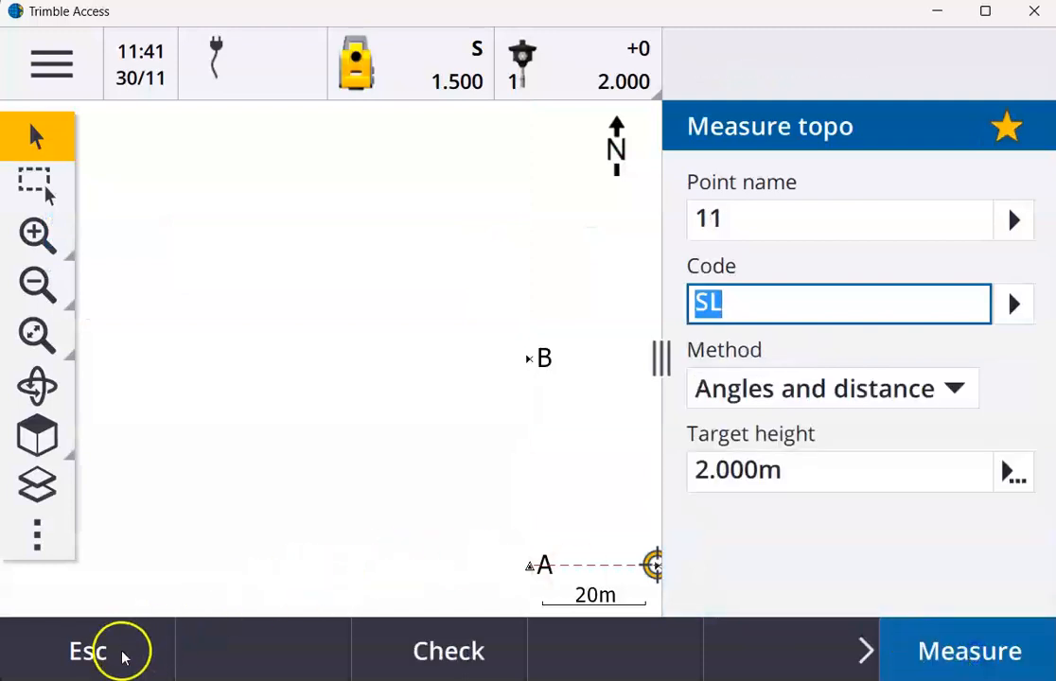
pyautogui.moveTo(659, 358)
pyautogui.mouseDown()
pyautogui.moveTo(493, 357)
pyautogui.moveTo(345, 338)
pyautogui.moveTo(360, 354)
pyautogui.moveTo(632, 359)
pyautogui.mouseUp()
pyautogui.moveTo(686, 388); pyautogui.dragTo(711, 388)
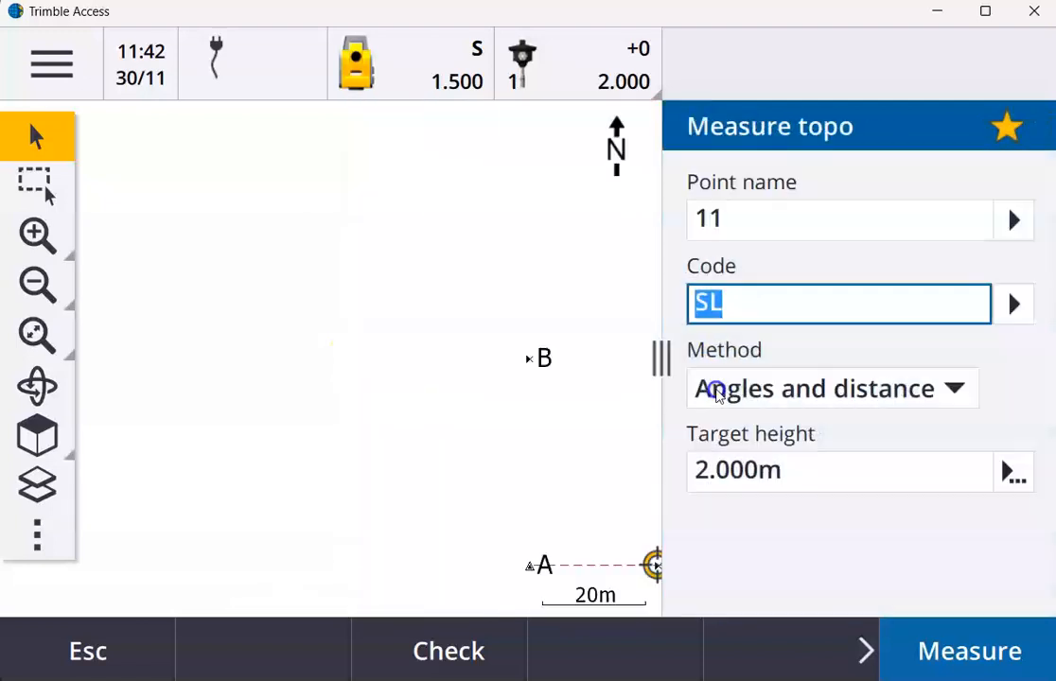
pyautogui.click(94, 652)
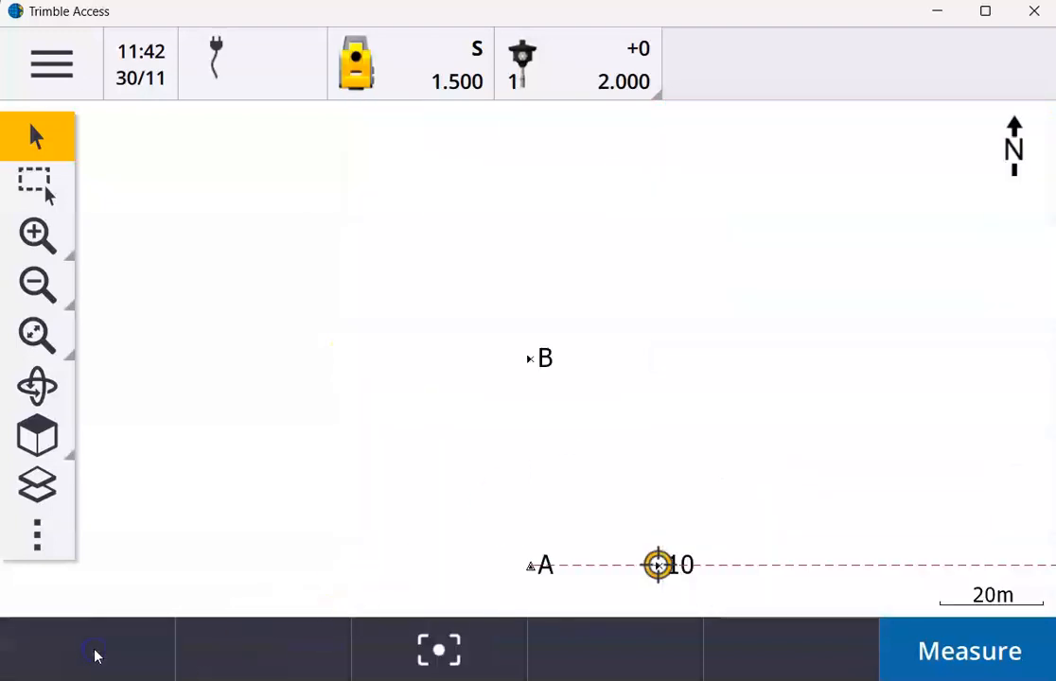
pyautogui.click(36, 331)
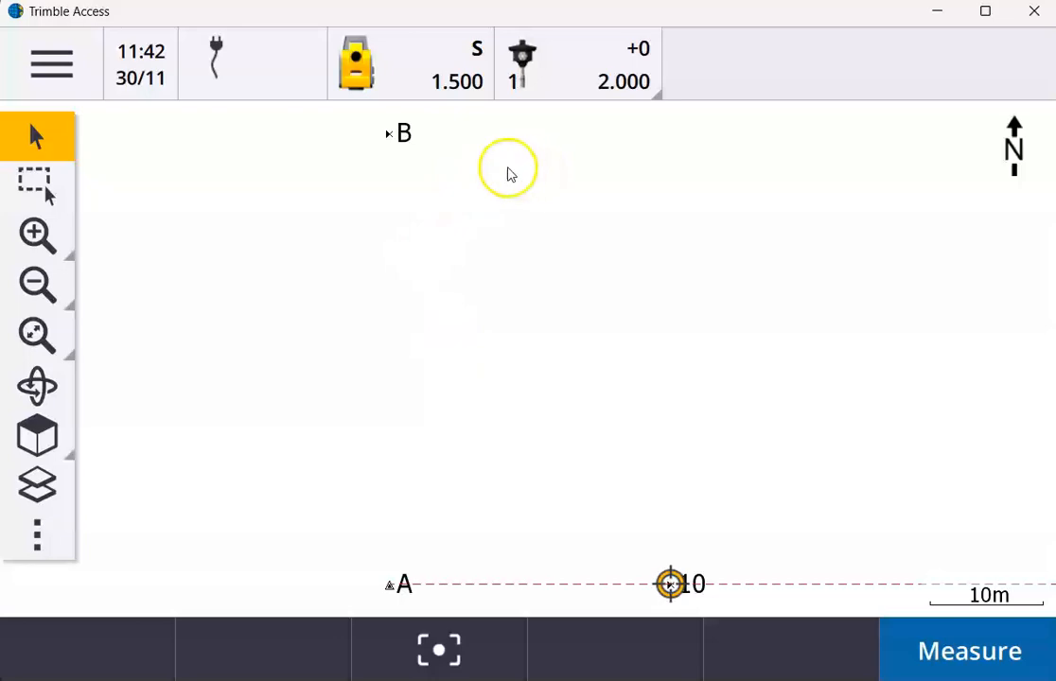
# Examine the controller models offered for device simulation in the About information's support options, and return to the map
pyautogui.click(53, 64)
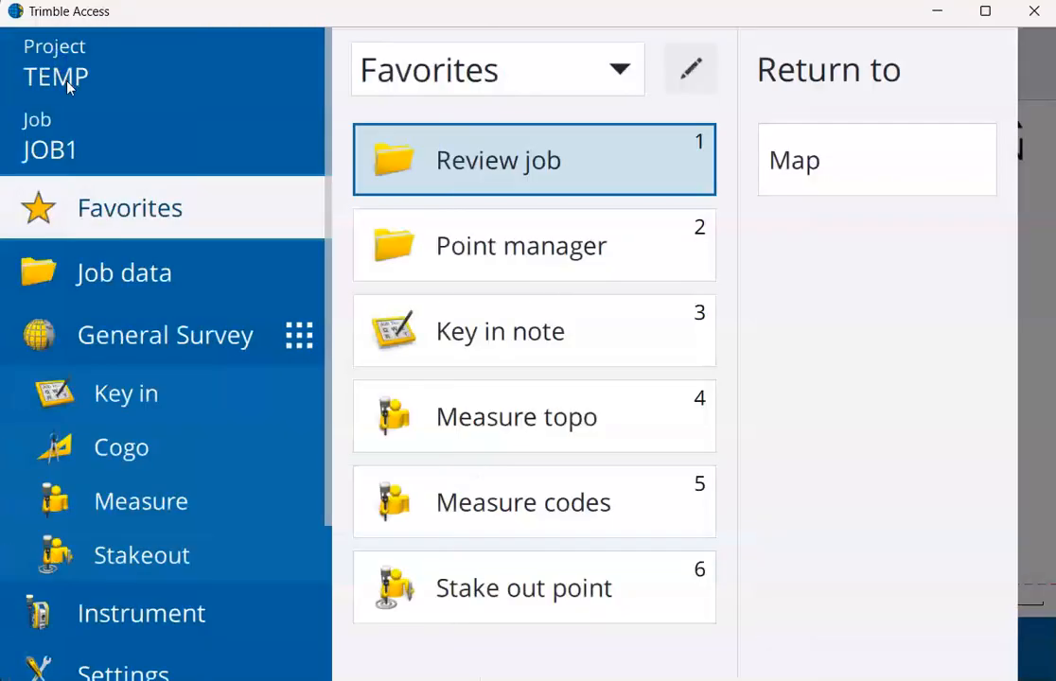
pyautogui.scroll(-5, 196, 397)
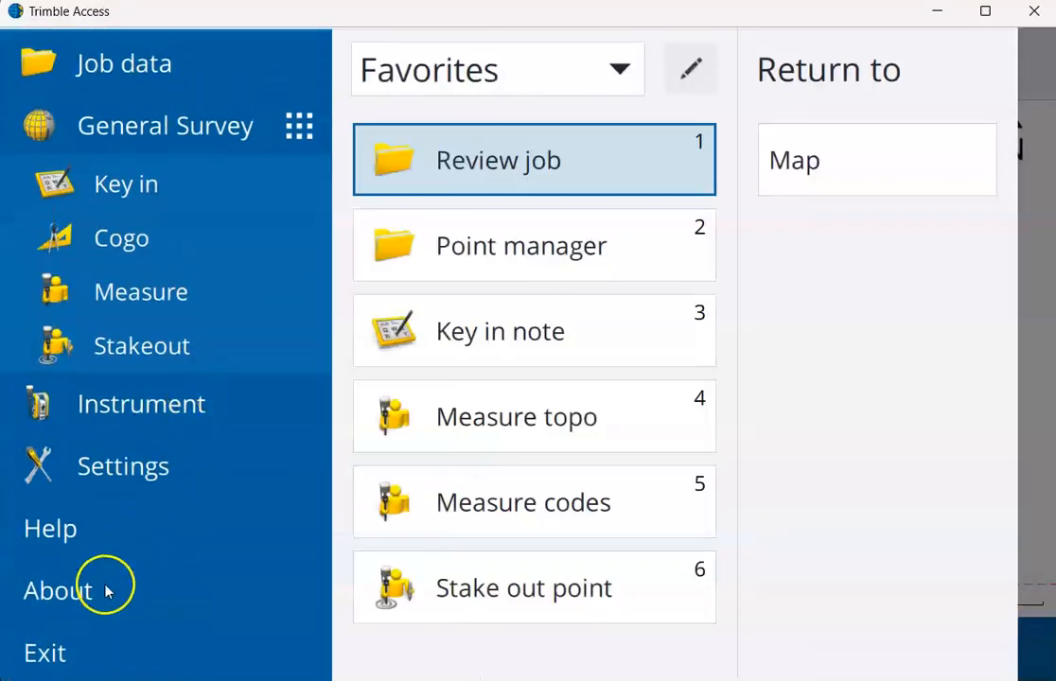
pyautogui.click(110, 588)
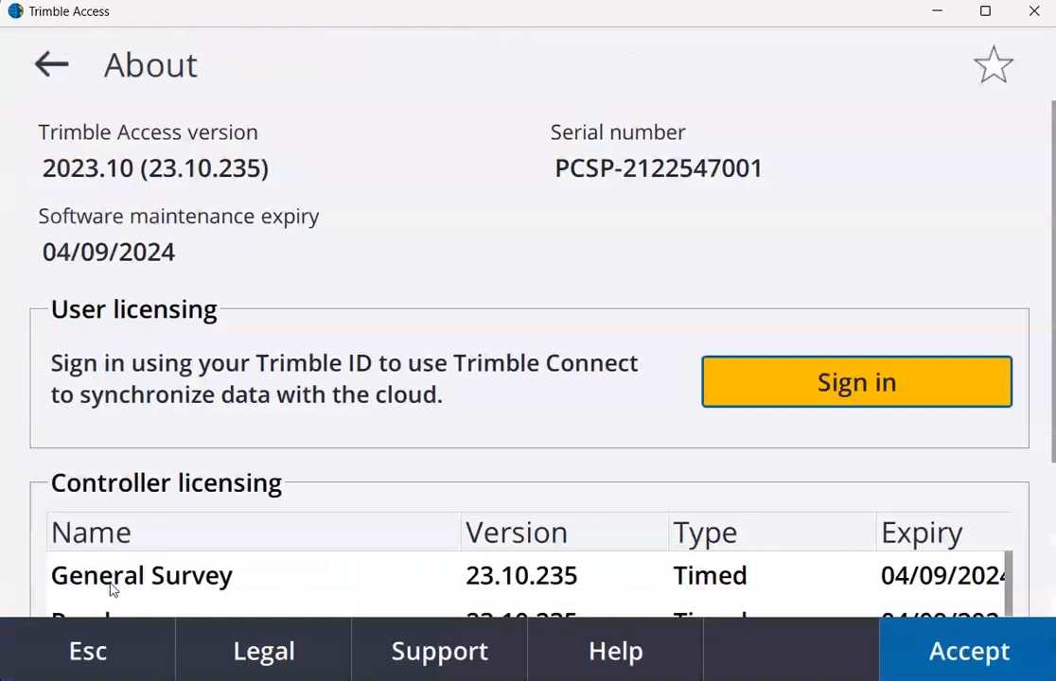
pyautogui.click(470, 670)
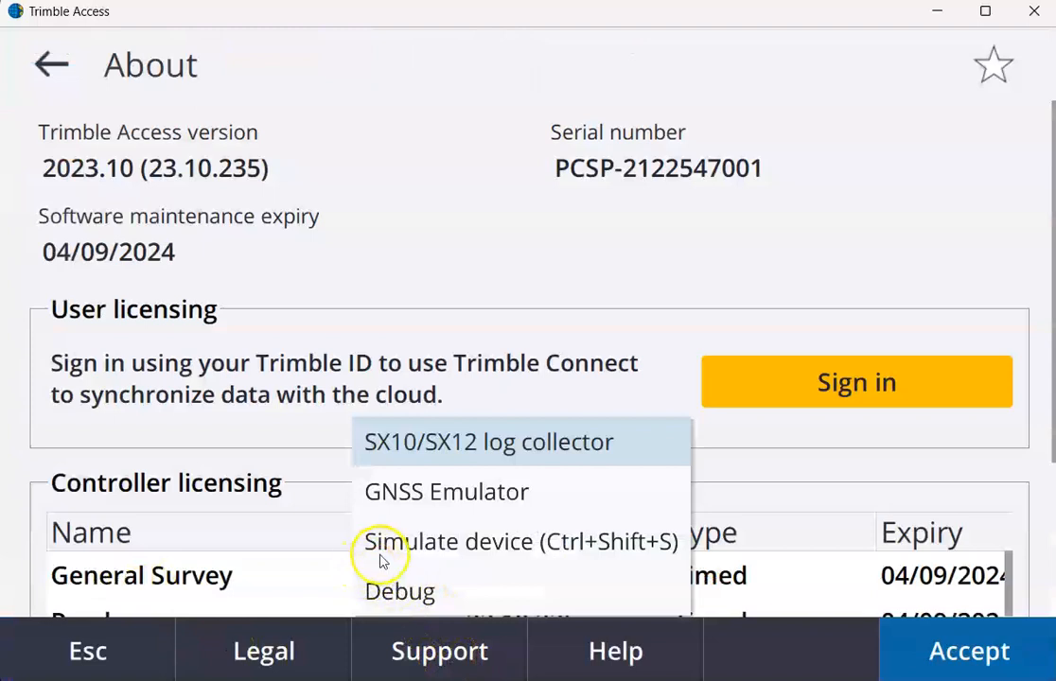
pyautogui.click(557, 547)
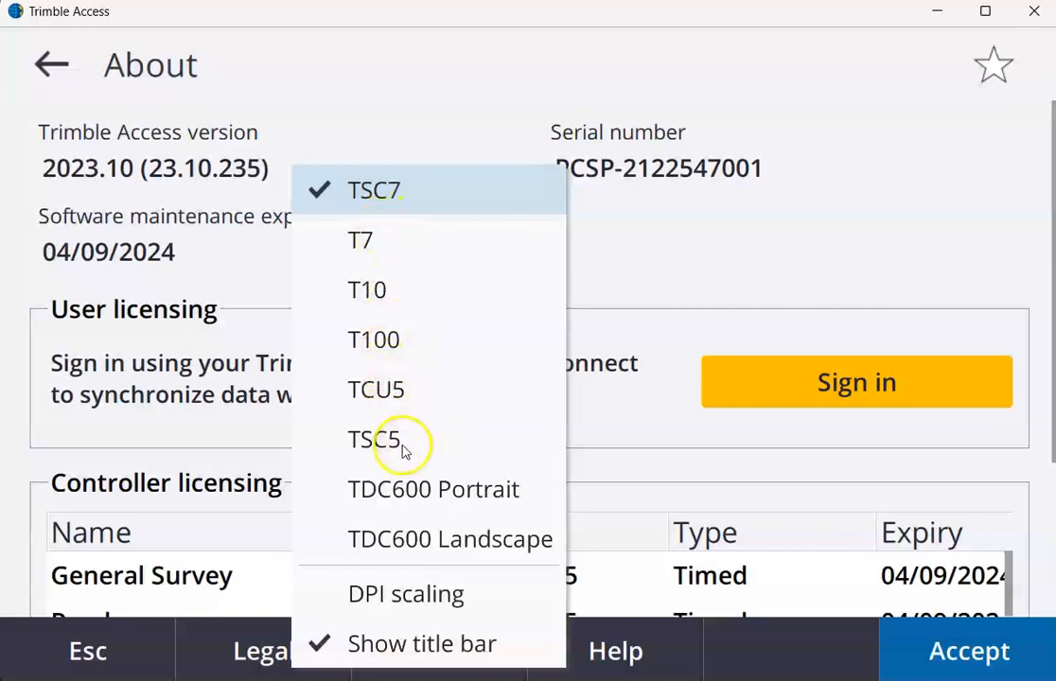
pyautogui.click(326, 85)
pyautogui.click(43, 64)
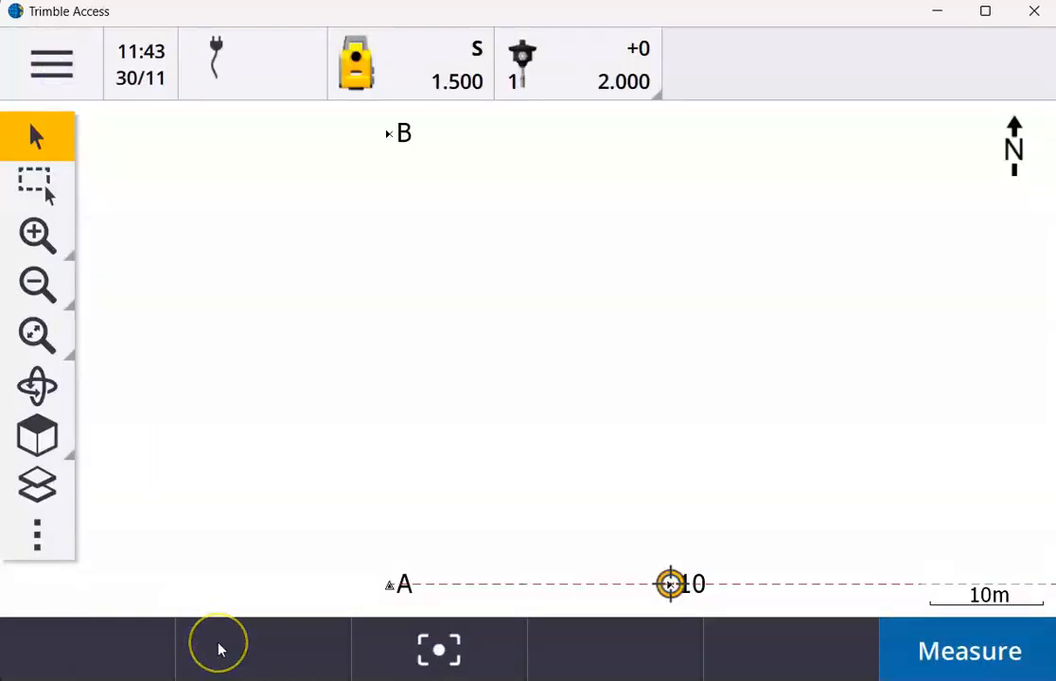